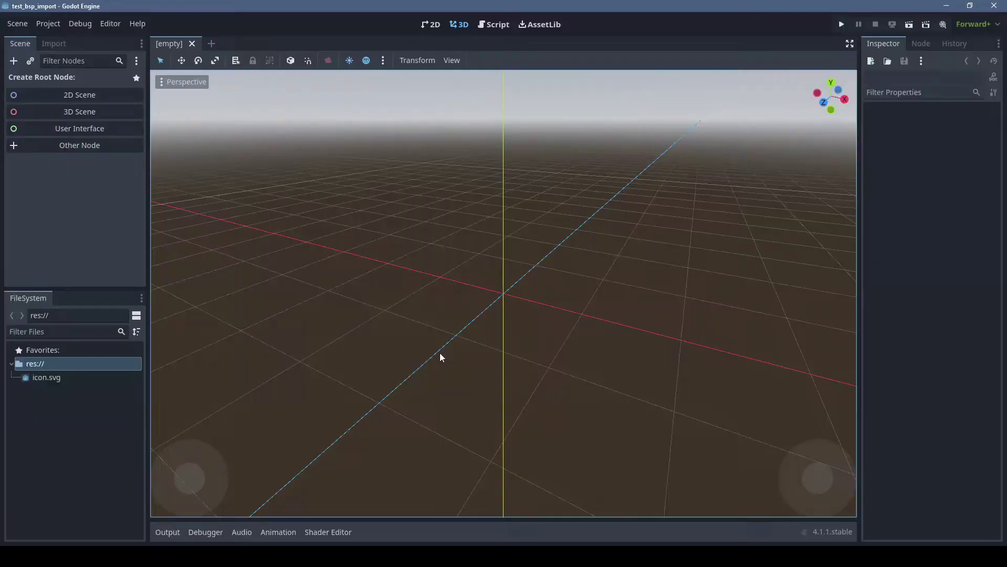
- Download and install the Quake BSP Importer addon from the asset library
left_click(540, 25)
type("BSP")
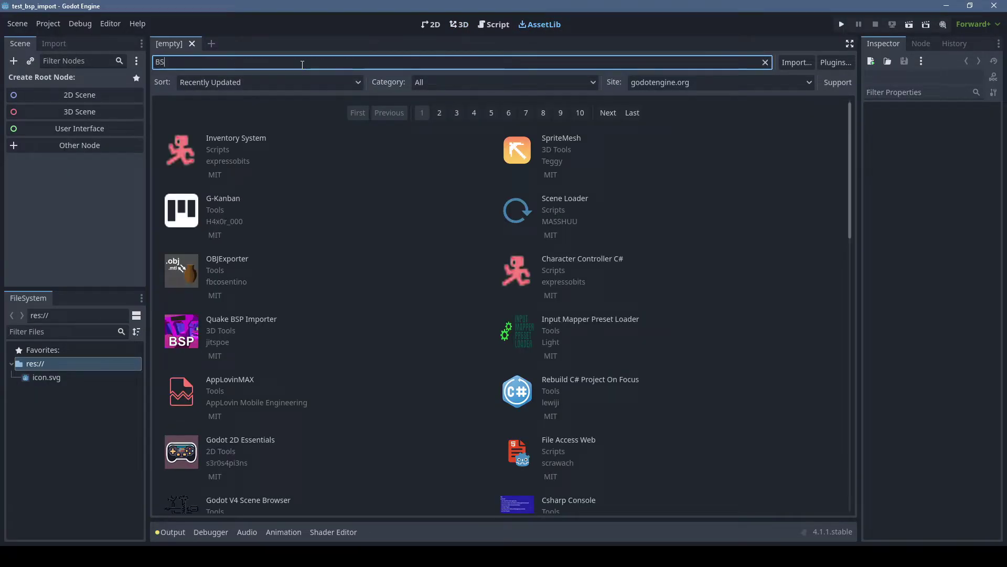
left_click(241, 124)
left_click(412, 410)
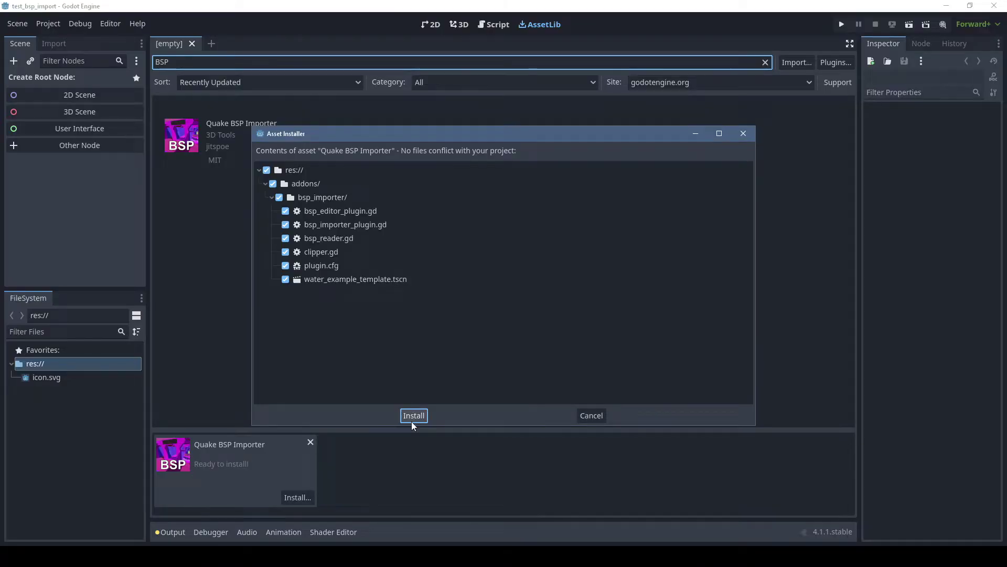
left_click(412, 418)
key("Return")
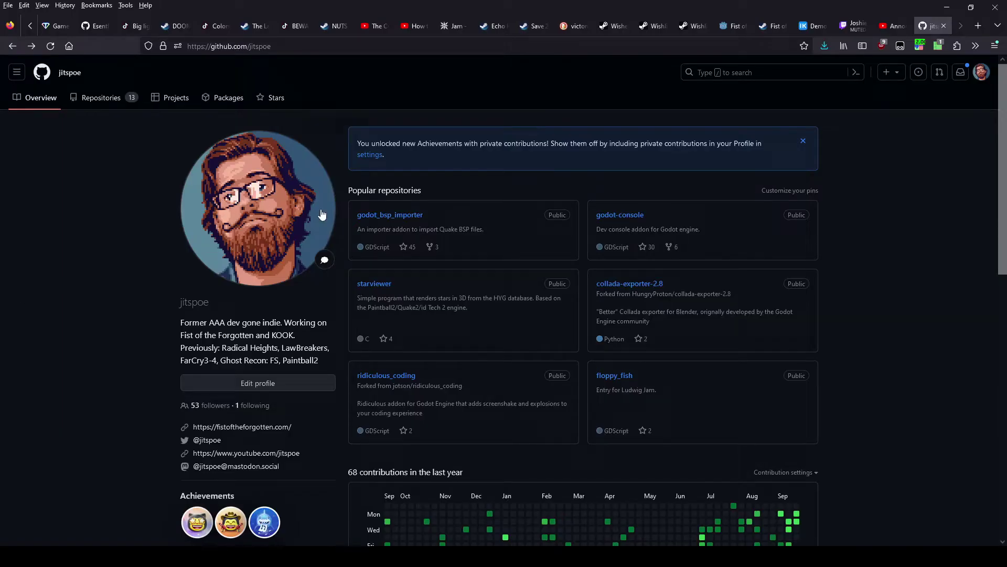
left_click(384, 219)
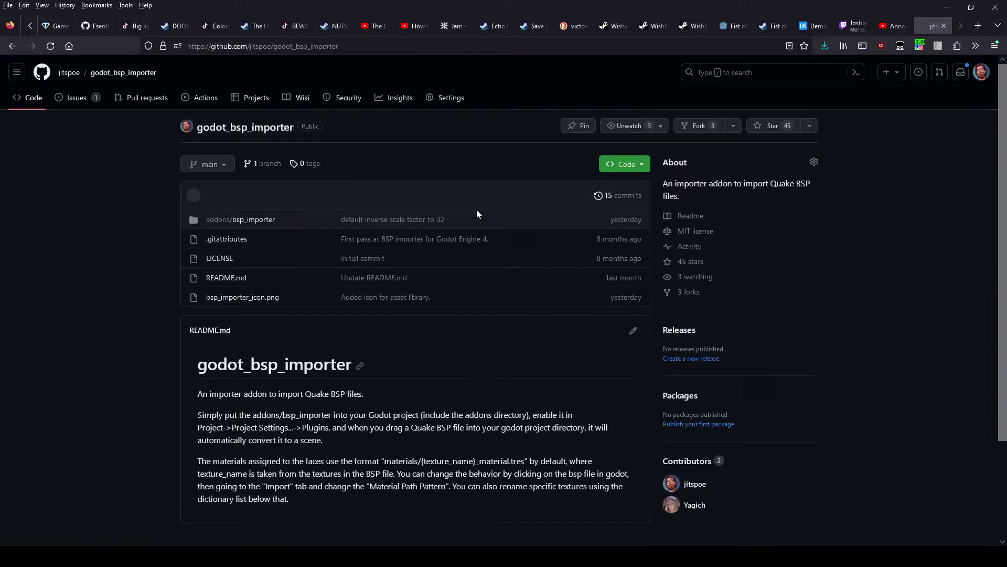
left_click(624, 165)
left_click(498, 364)
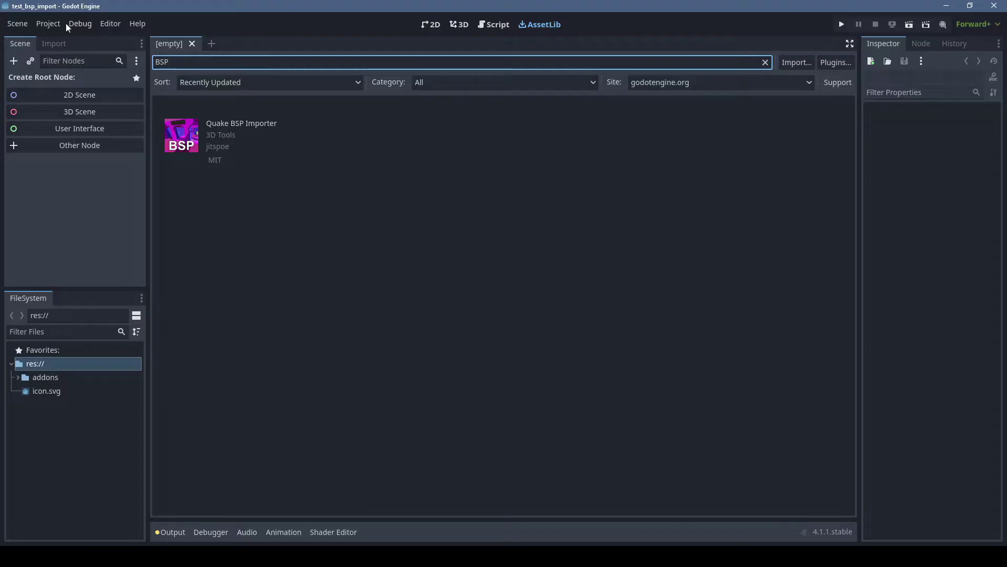
- Enable the BSPImport plugin under Project Settings > Plugins
left_click(55, 24)
left_click(66, 39)
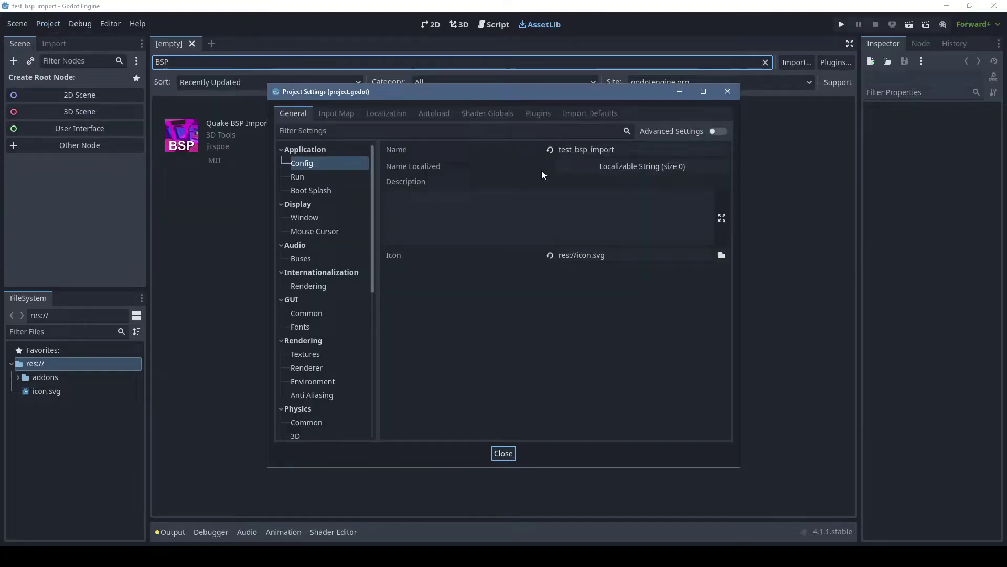
left_click(539, 113)
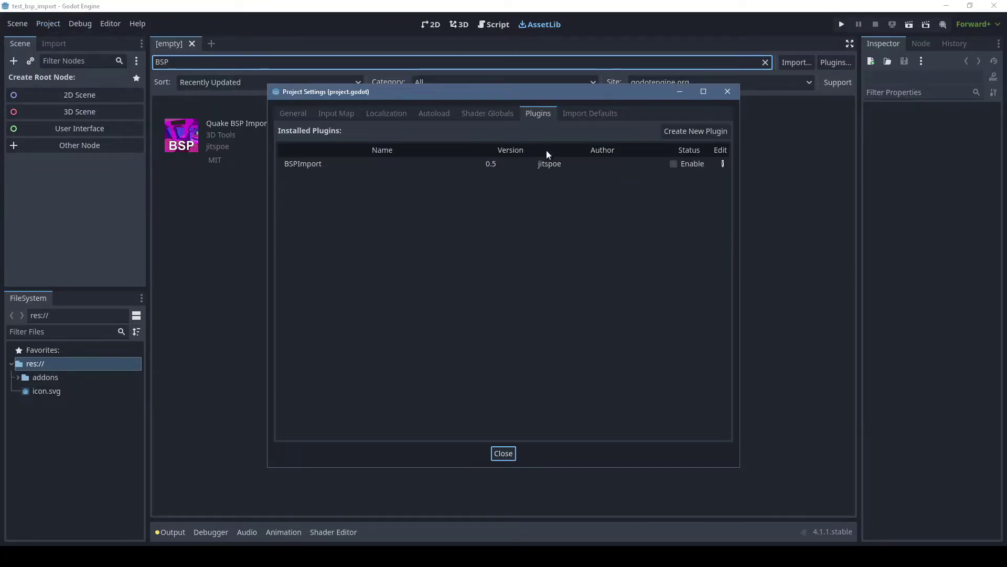
left_click(502, 454)
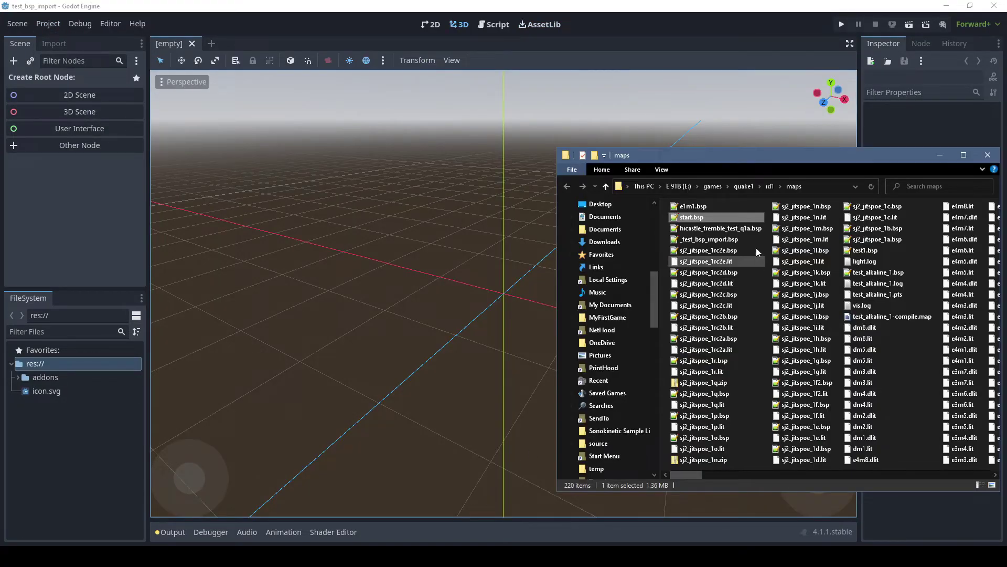
- Add start.bsp to the project's FileSystem and open the imported level
mouse_move(713, 224)
left_mouse_down()
mouse_move(680, 221)
mouse_move(53, 406)
left_mouse_up()
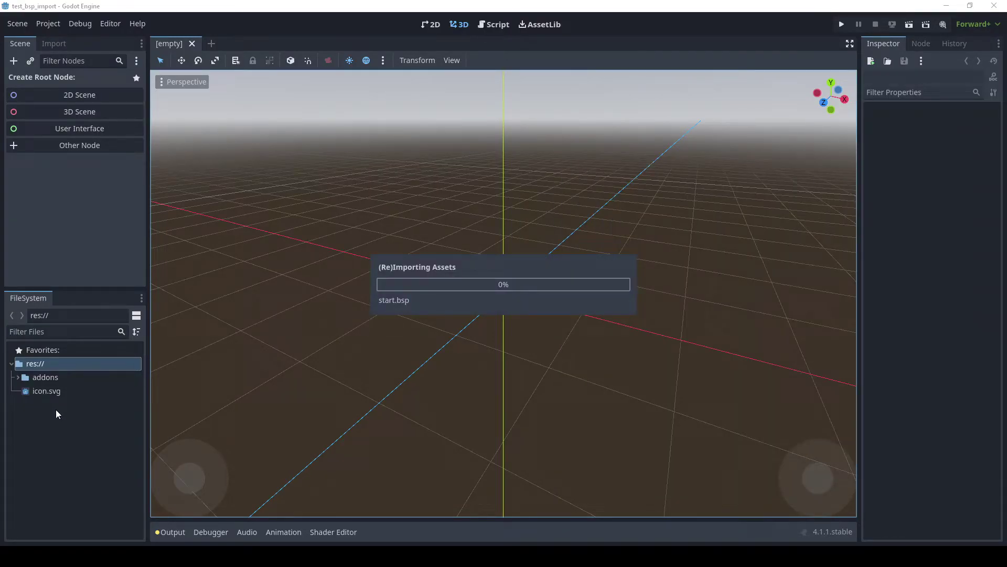
double_click(56, 409)
left_click(503, 302)
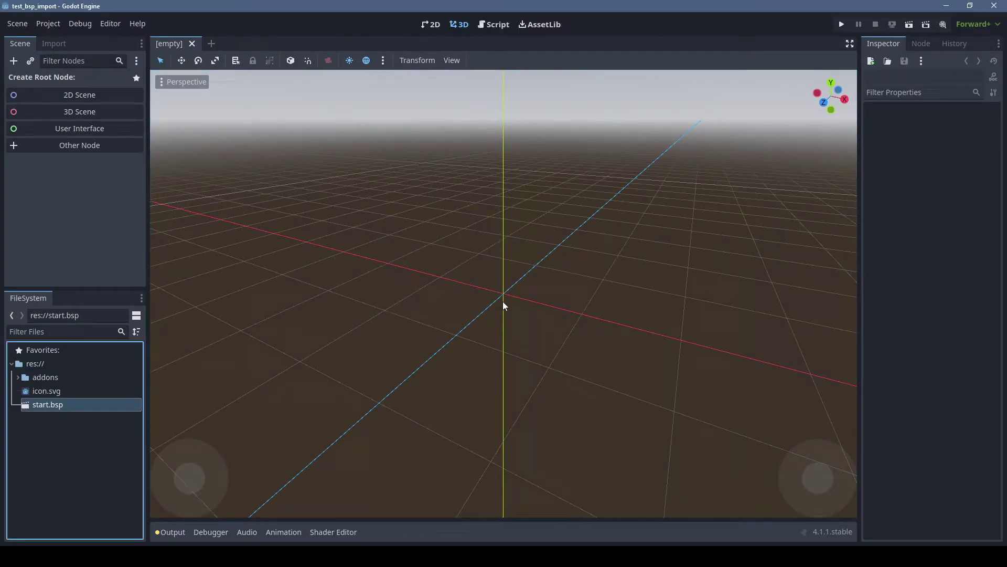
mouse_move(453, 294)
middle_mouse_down()
mouse_move(440, 299)
mouse_move(475, 238)
mouse_move(657, 349)
mouse_move(471, 354)
mouse_move(521, 355)
mouse_move(403, 318)
mouse_move(278, 252)
mouse_move(617, 286)
mouse_move(751, 285)
middle_mouse_up()
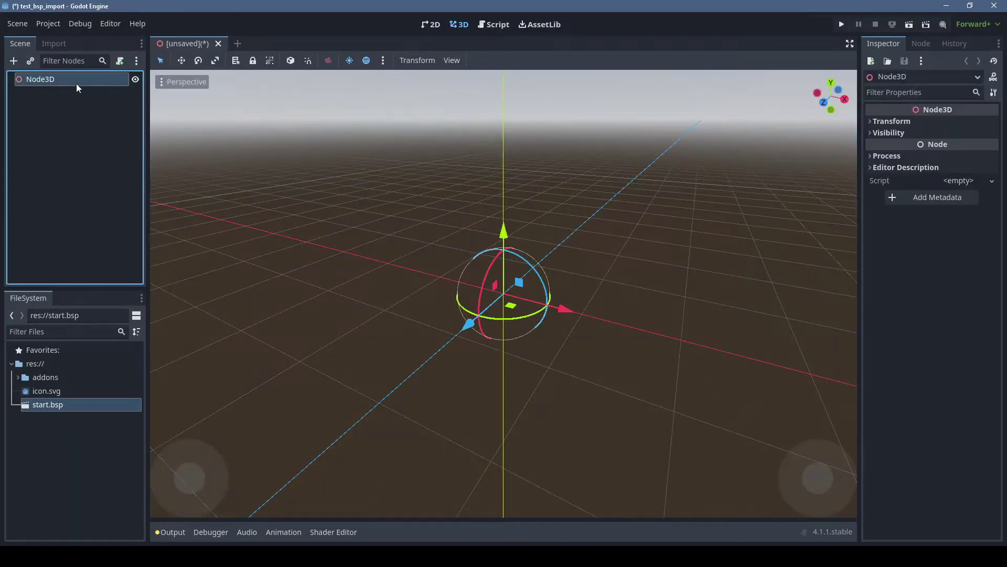
- Name the new scene's root my_level and add start.bsp as its child
double_click(77, 84)
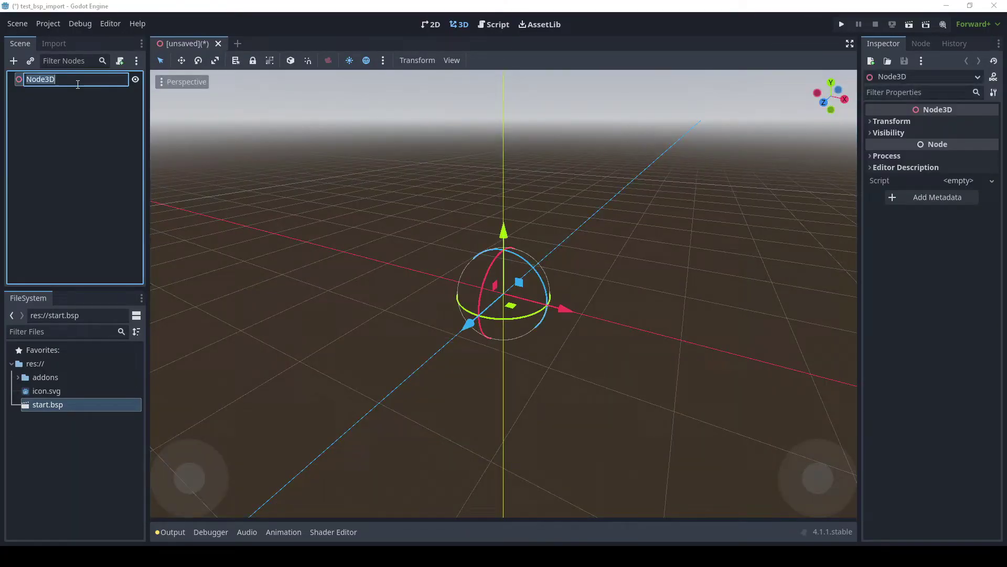
type("my_level")
key("Return")
left_click_drag(48, 405, 47, 82)
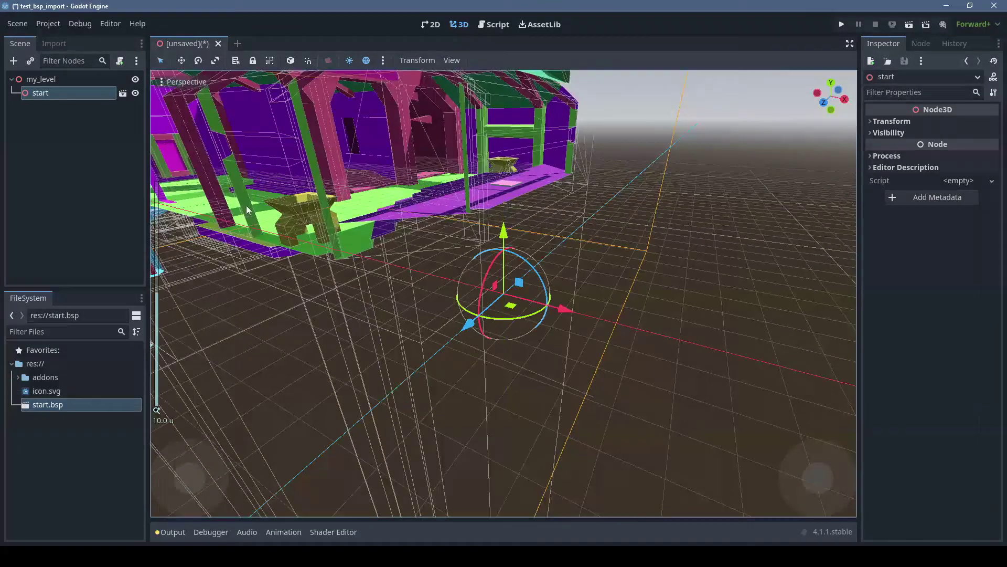
mouse_move(570, 314)
middle_mouse_down()
mouse_move(447, 289)
mouse_move(478, 295)
middle_mouse_up()
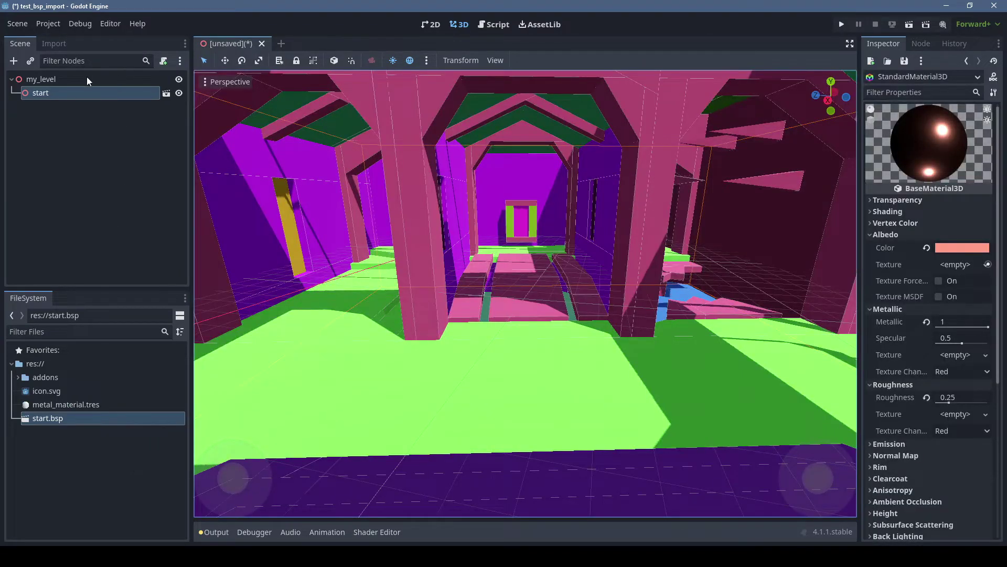
- Edit start.bsp's Material Path Pattern, selecting its /{texture_name} part
left_click(64, 45)
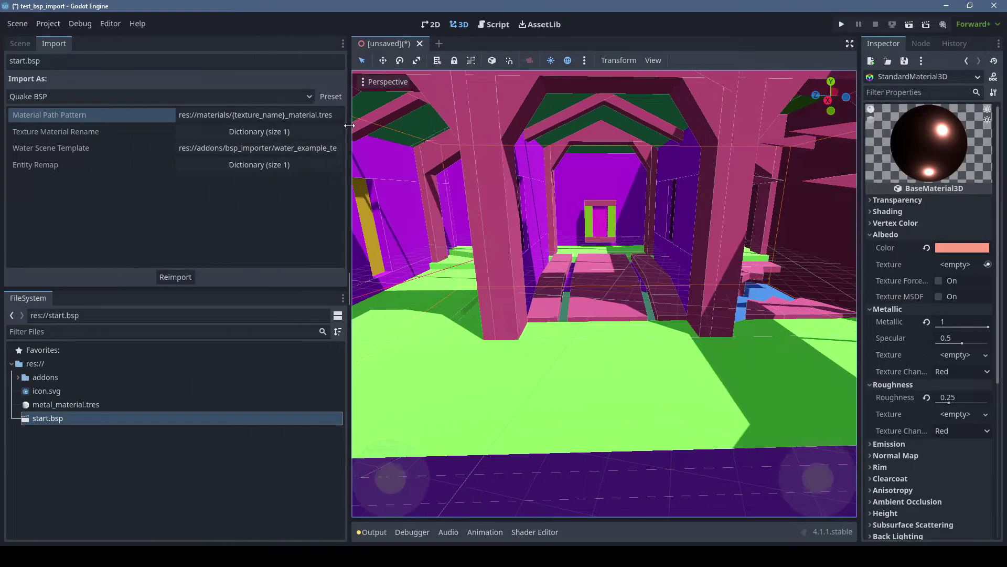
left_click_drag(191, 119, 384, 120)
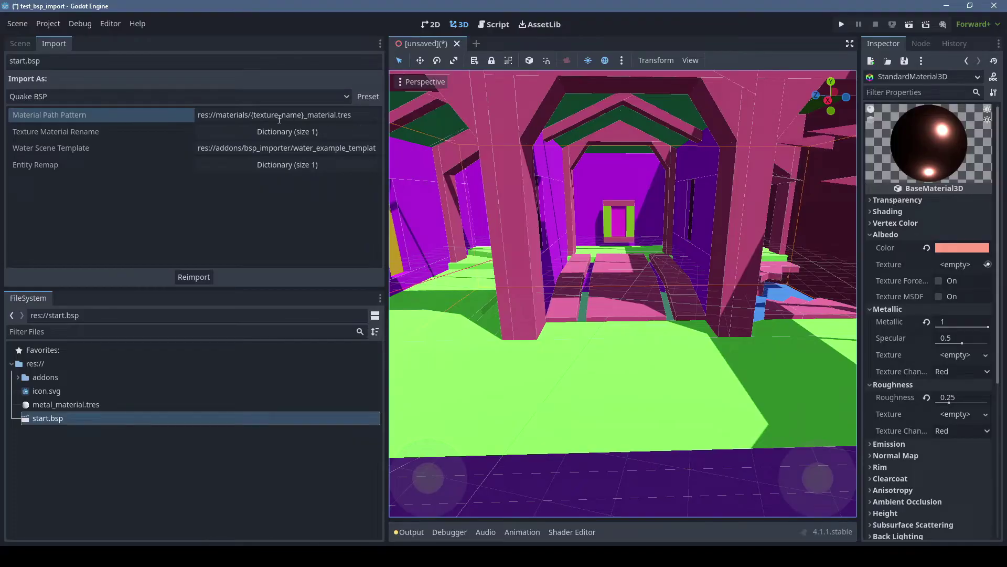
left_click(202, 116)
left_click_drag(248, 116, 307, 116)
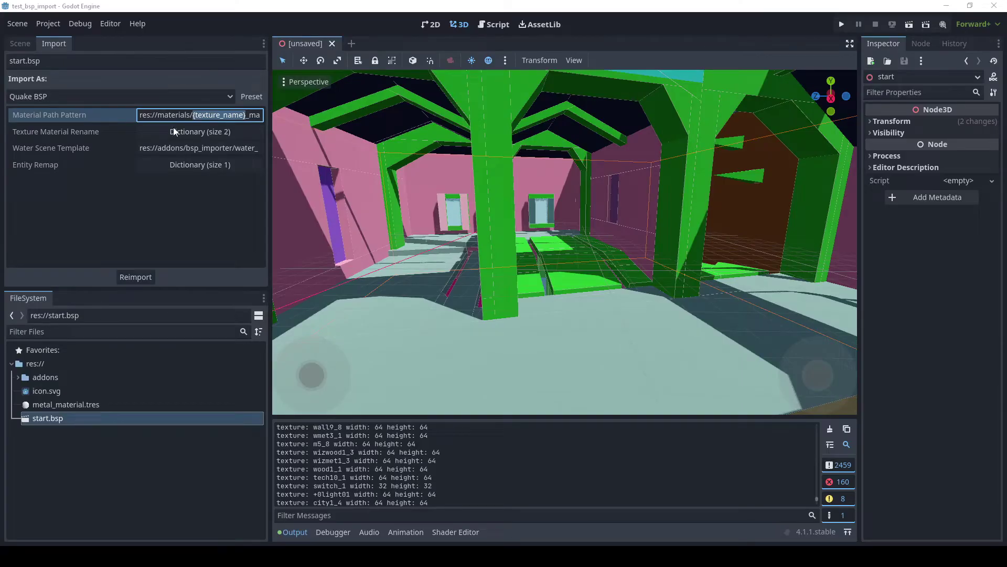
- Add Texture Material Rename pair wizmet1_2 → res://metal_material.tres and reimport start.bsp
left_click(200, 132)
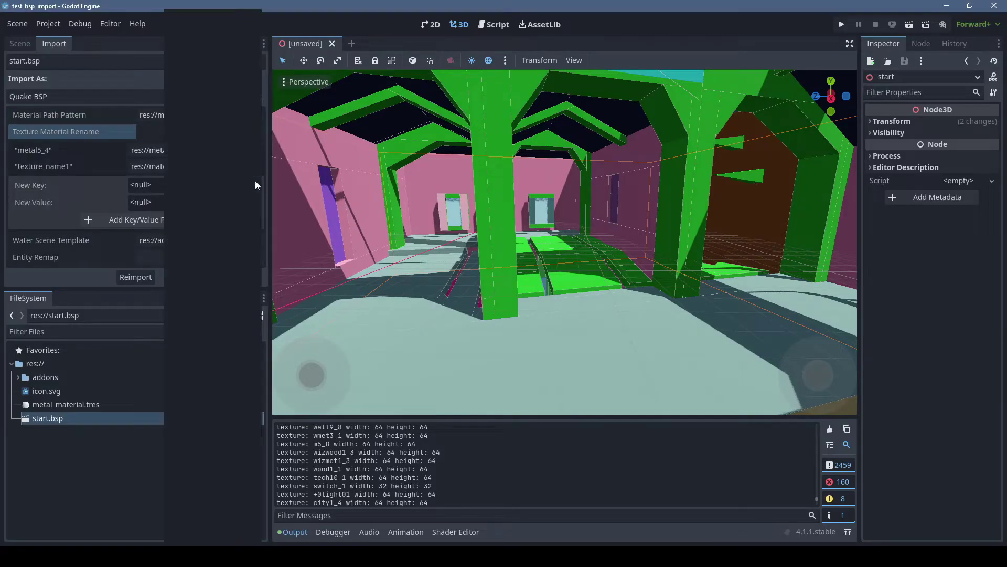
left_click(254, 182)
left_click(187, 75)
left_click(193, 184)
type("wizmet1_2")
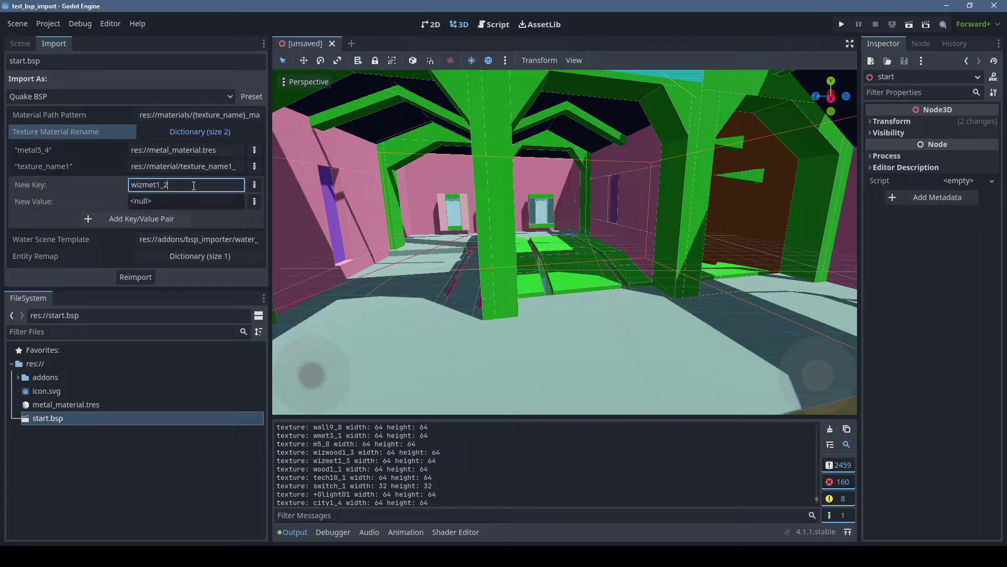
left_click(255, 201)
left_click(205, 76)
left_click(205, 200)
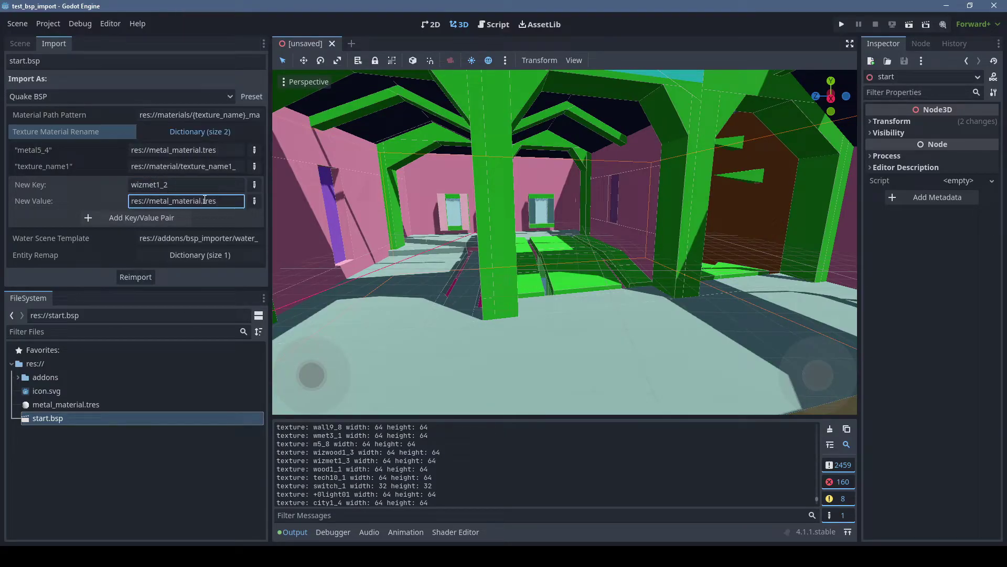
left_click(175, 218)
left_click(135, 281)
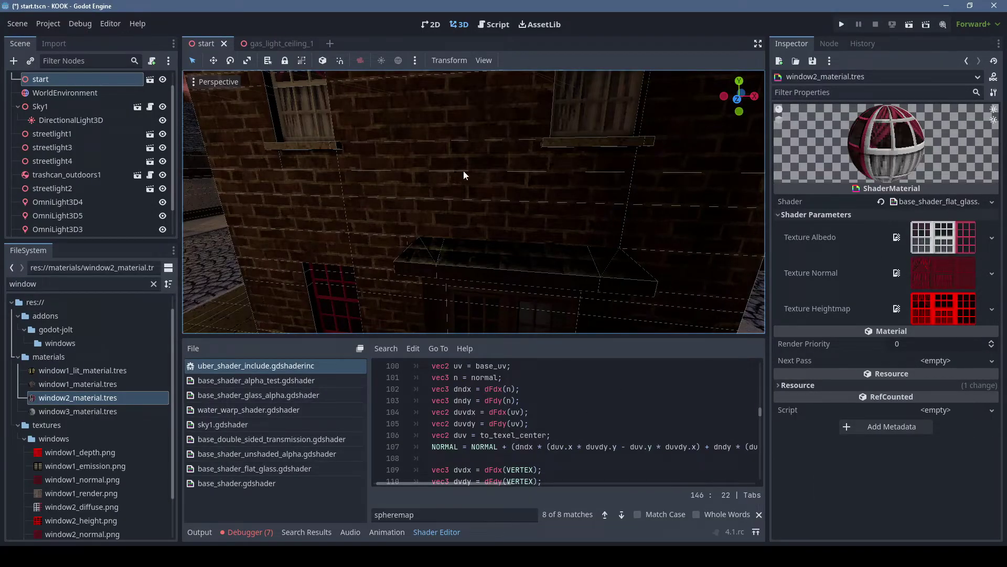
mouse_move(464, 171)
right_mouse_down()
mouse_move(458, 177)
mouse_move(463, 151)
right_mouse_up()
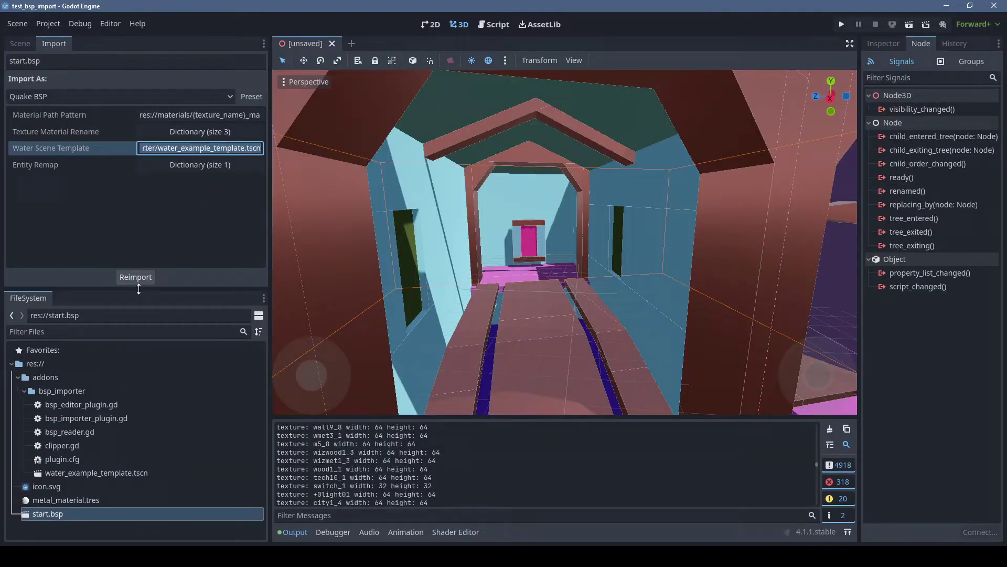
- Create a new scene with an Area3D root node named water
double_click(85, 472)
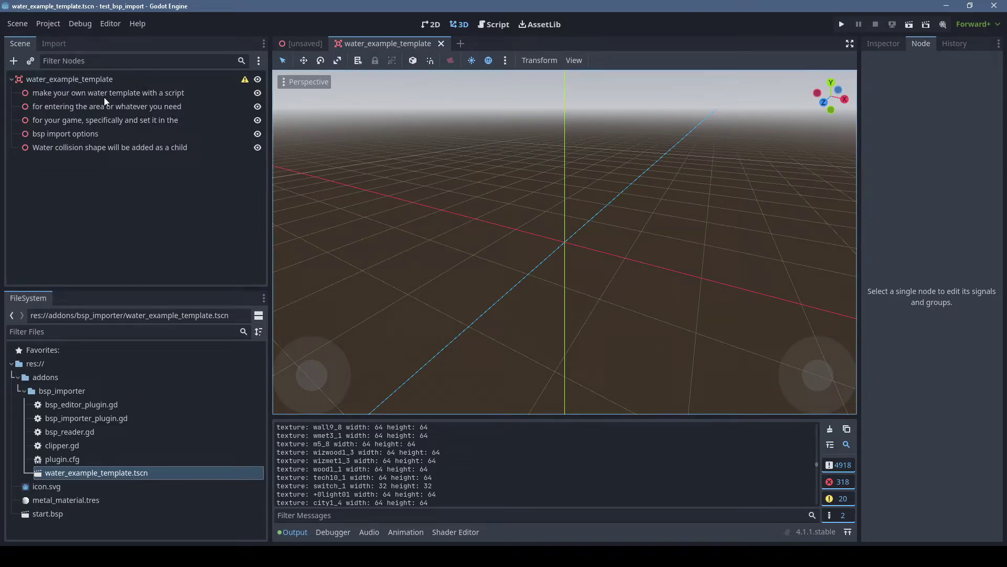
key("ctrl+n")
left_click(141, 144)
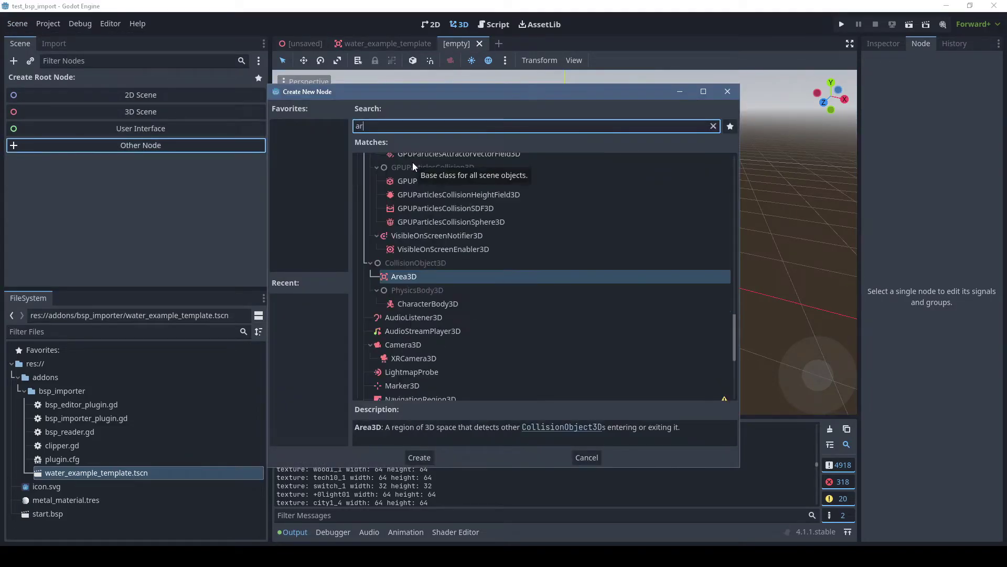
key("Escape")
type("water")
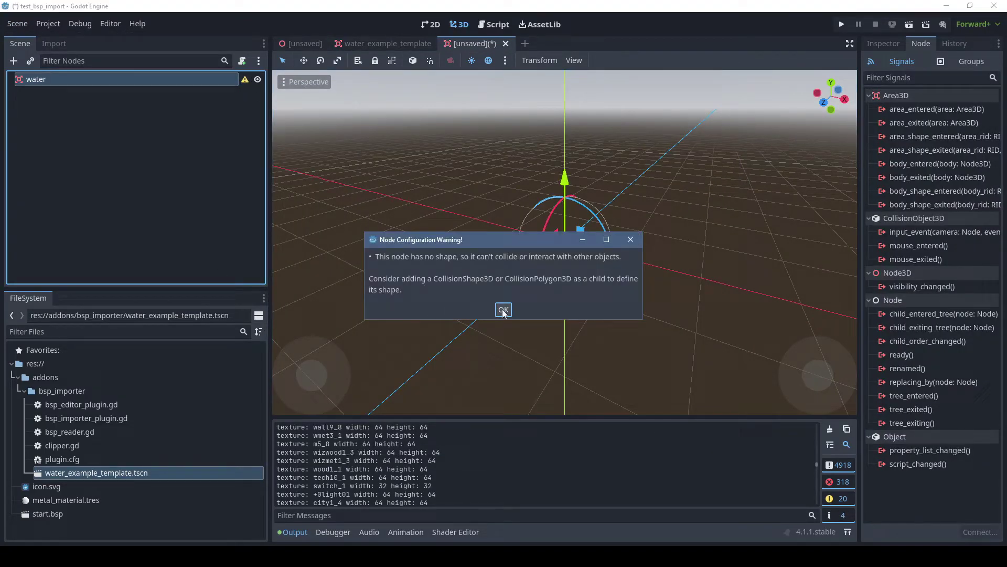
left_click(503, 312)
- Attach water.gd to the water node and connect its body_entered signal
left_click(241, 60)
left_click(456, 356)
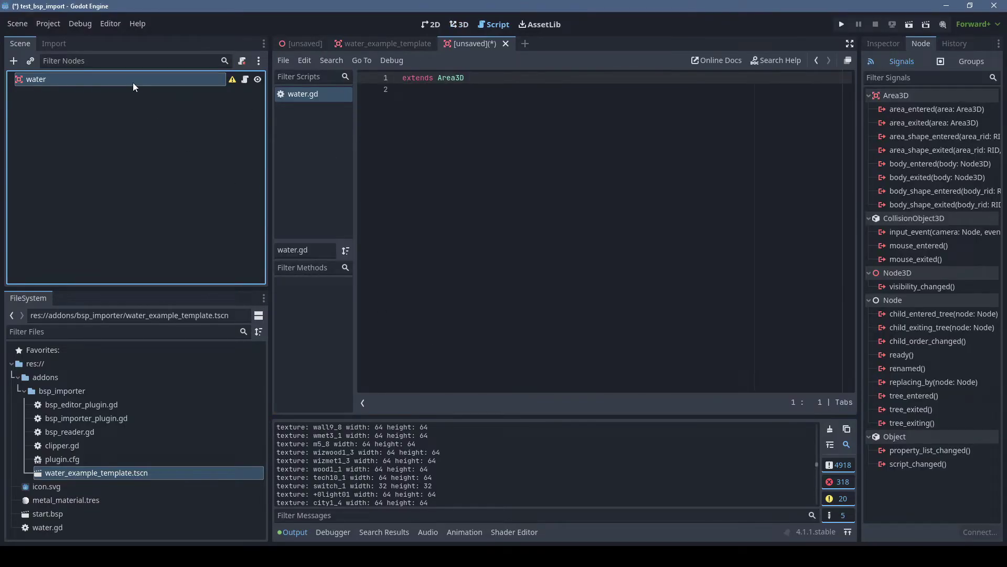
double_click(937, 163)
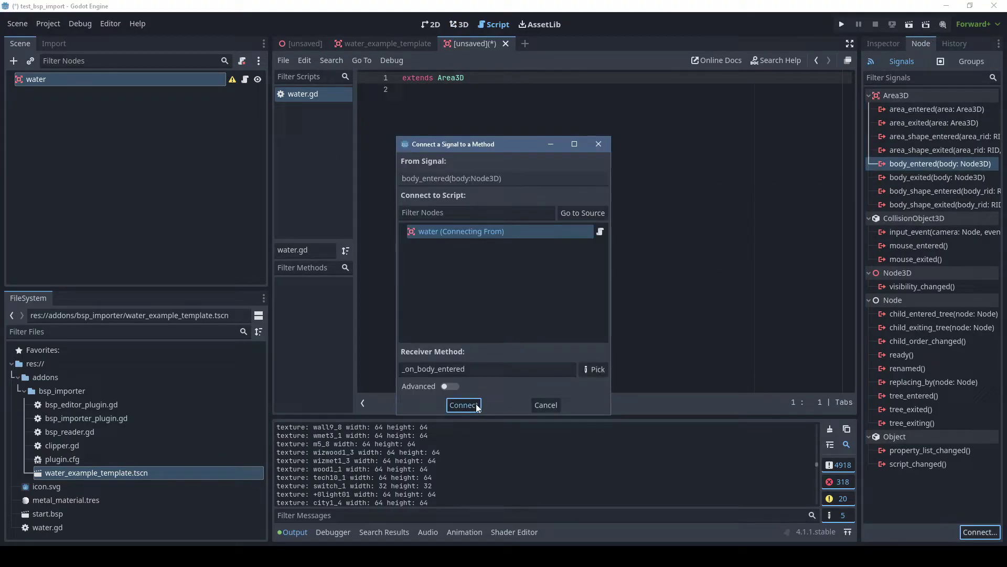
left_click(466, 407)
type("body.in_water = true #??????")
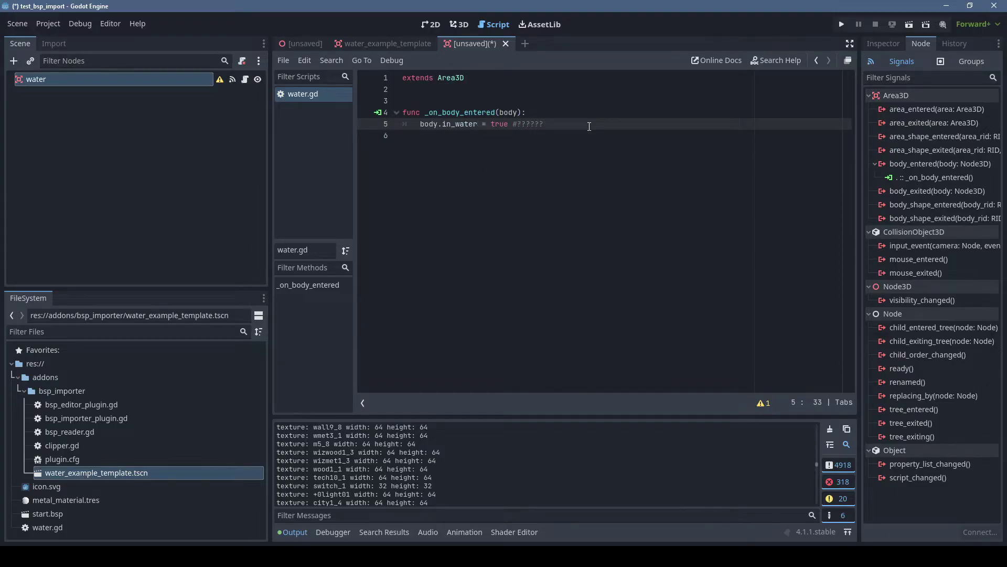
- Save the scene as water.tscn and set it as the Water Scene Template
key("ctrl+s")
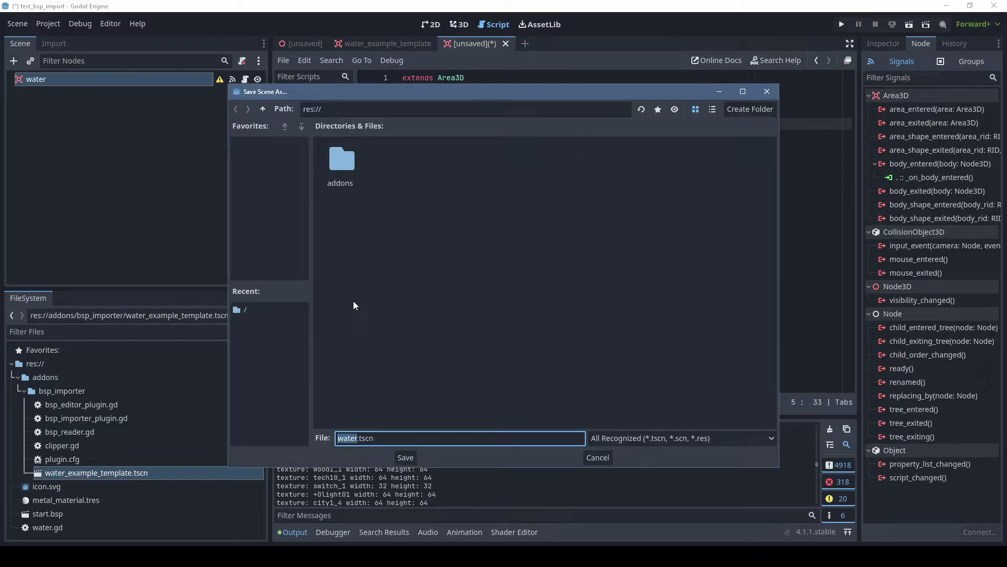
key("Return")
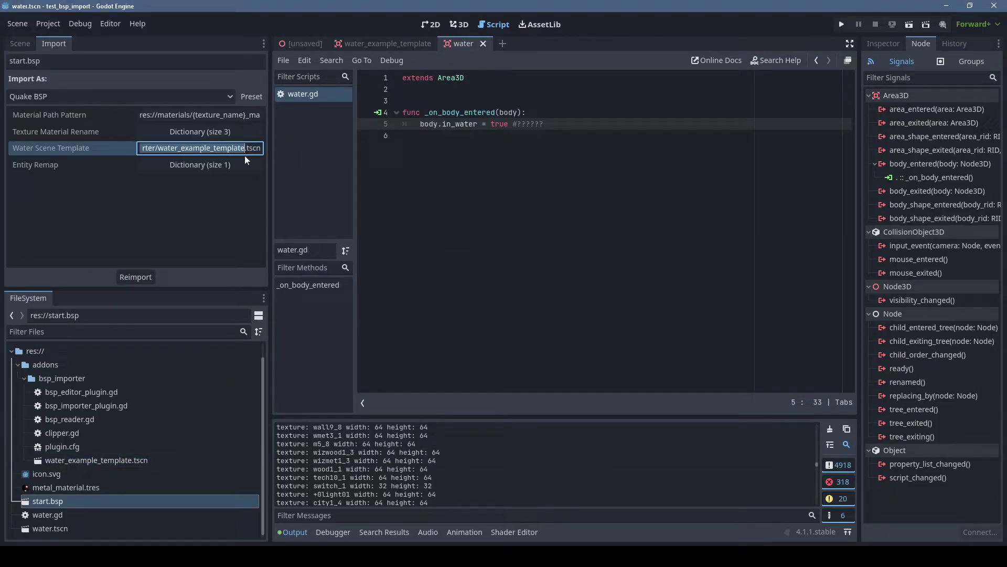
type("res://water.tscn")
key("Return")
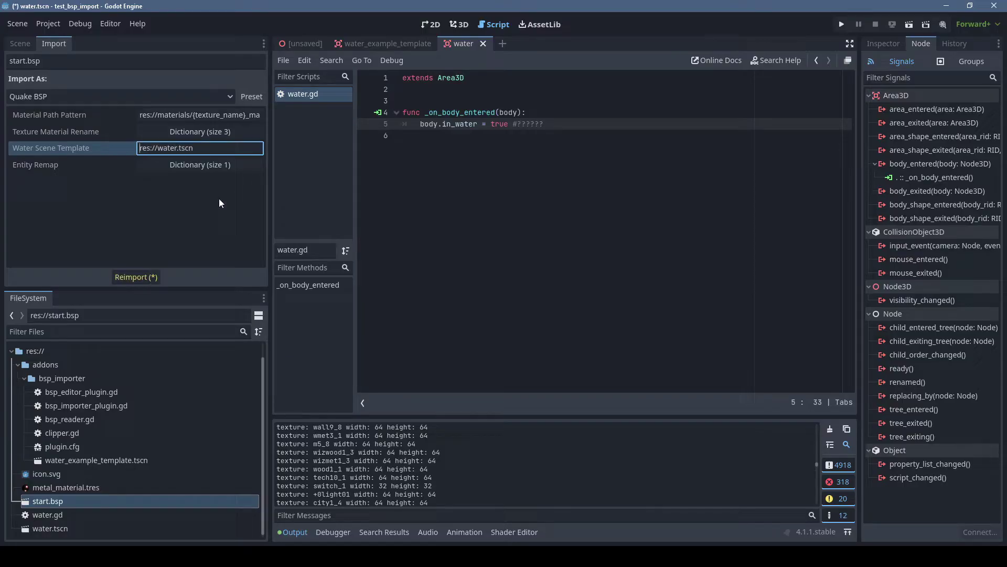
- Reimport start.bsp, then add Entity Remap info_player_start → res://player_spawner.tscn
left_click(136, 276)
left_click(199, 164)
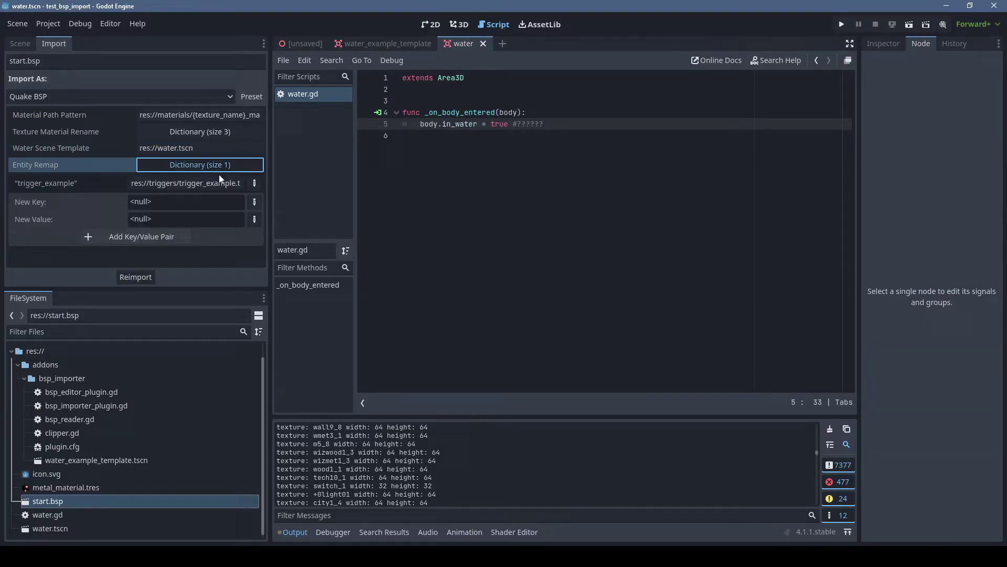
left_click(254, 201)
left_click(196, 78)
type("info_player_start")
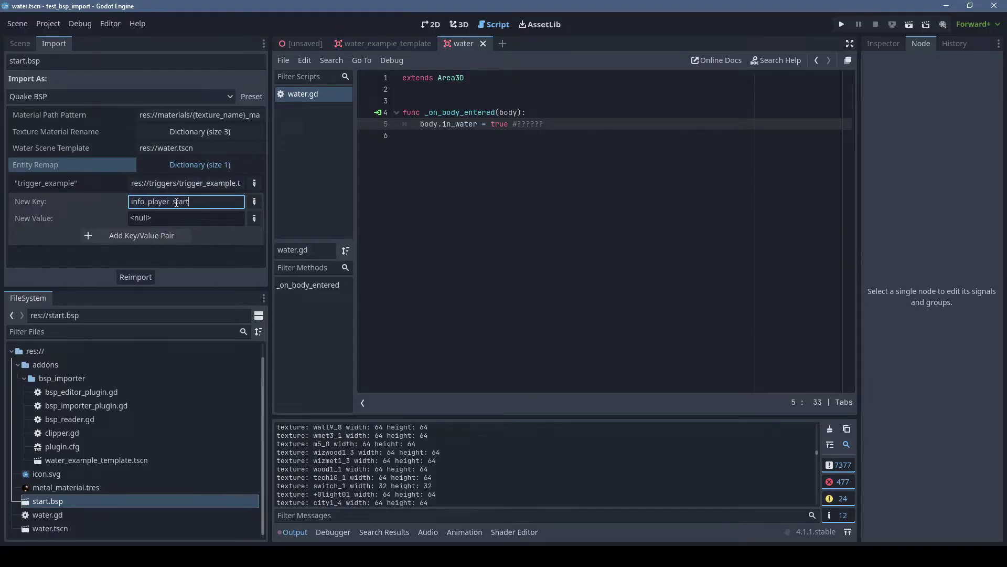
left_click(254, 217)
left_click(195, 77)
type("res://player_spawner.tscn")
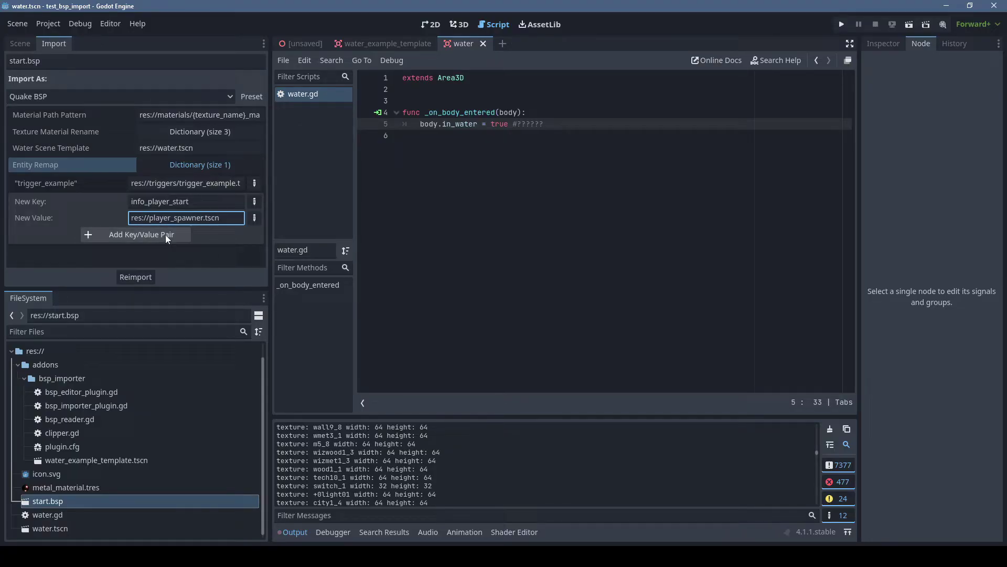
left_click(162, 234)
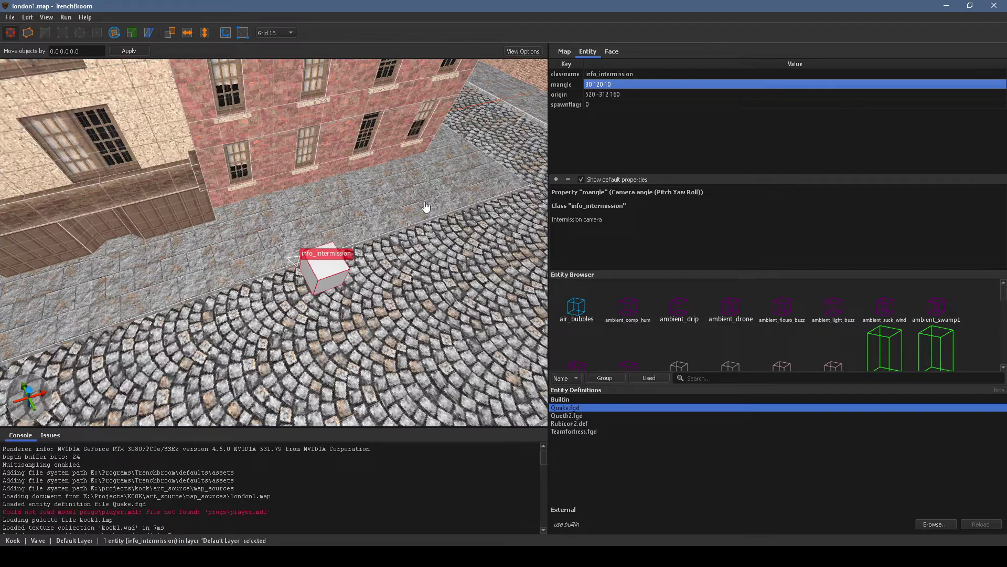
- Switch TrenchBroom's viewport to the top-down 2D plan of london1.map
key("space")
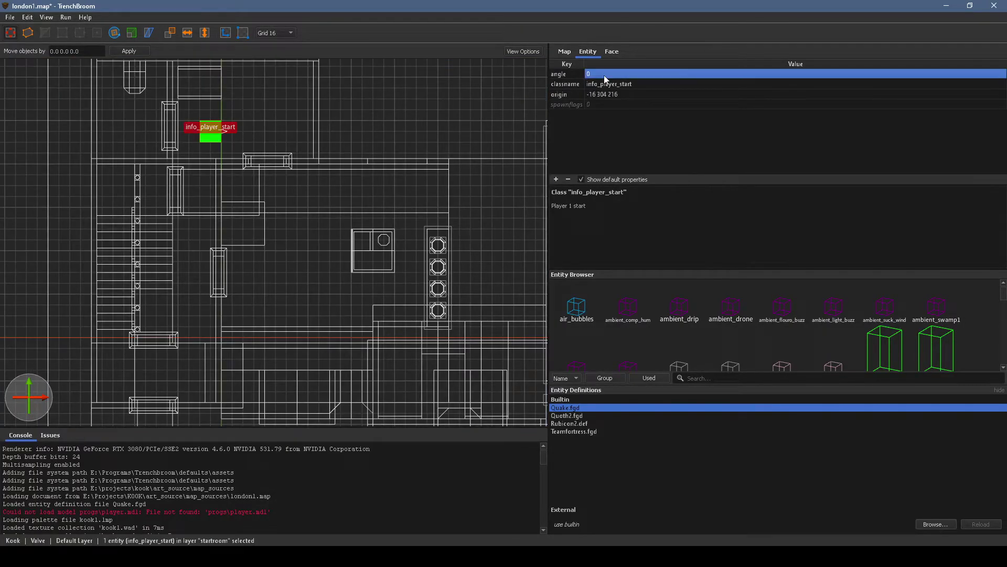
scroll(249, 130, "up", 2)
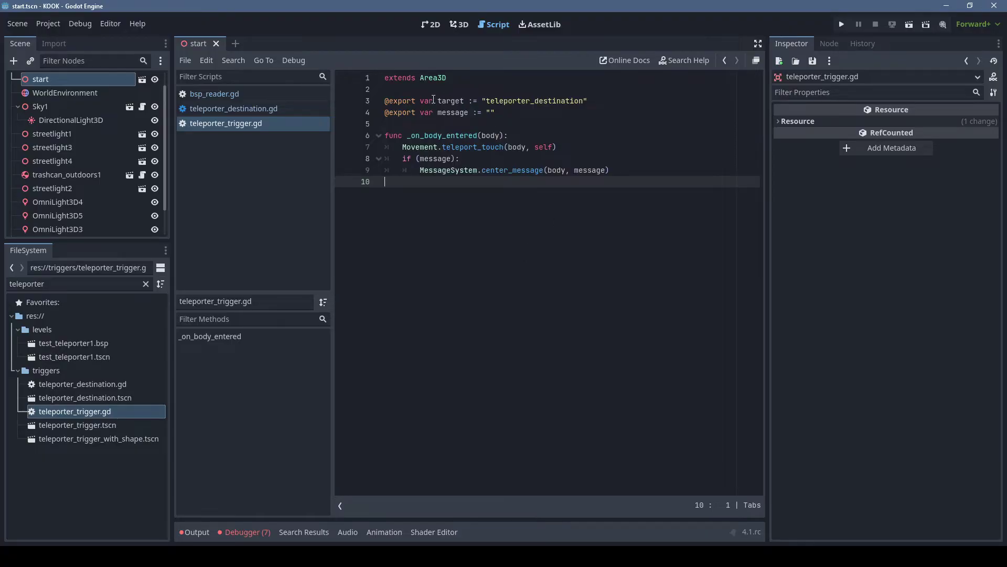
- Highlight the target variable declaration on line 3
left_click_drag(438, 101, 608, 101)
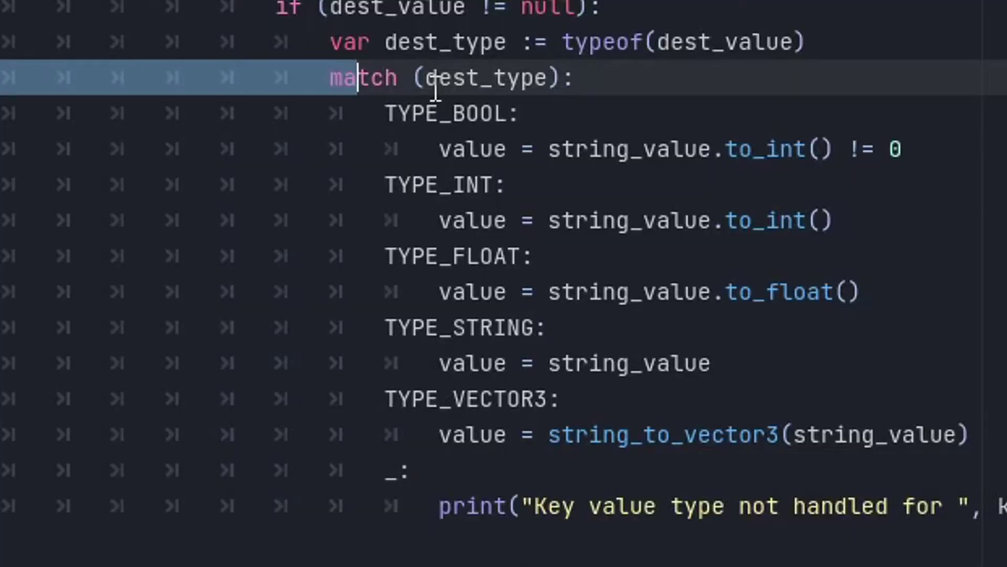
left_click_drag(359, 78, 933, 400)
type("@e")
type("xport ")
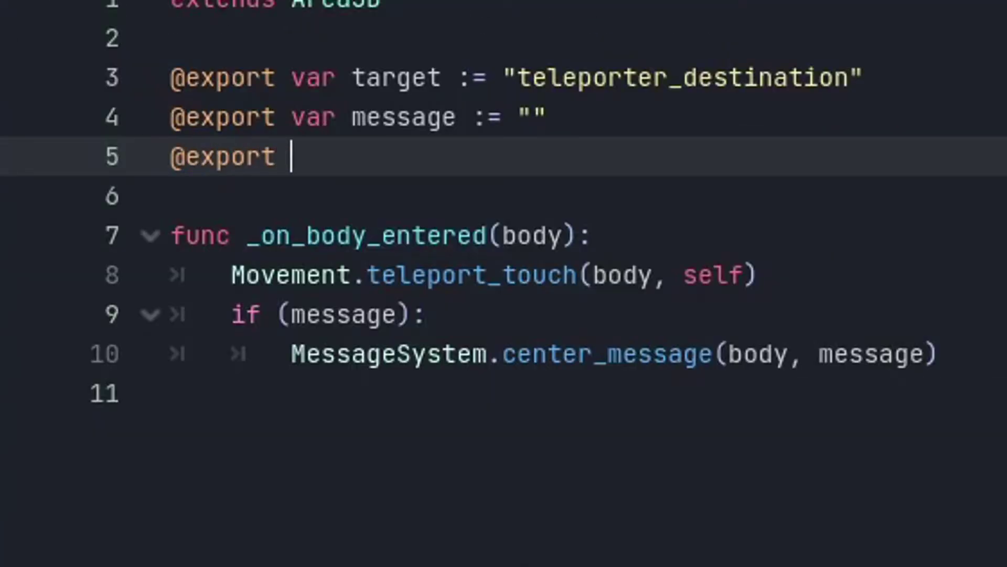
type("var spawnflags : int")
key("ctrl+End")
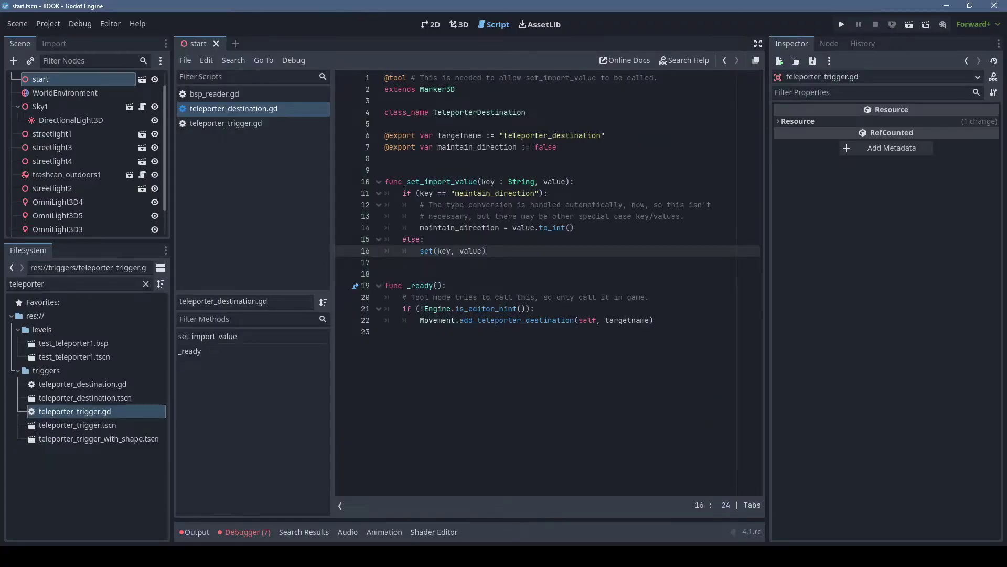
left_click_drag(386, 181, 475, 180)
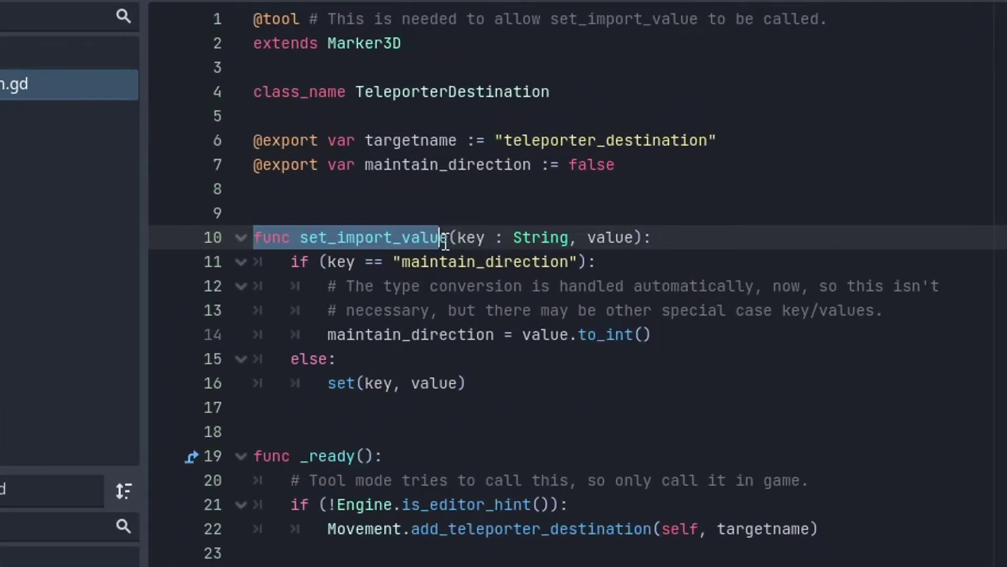
left_click(715, 378)
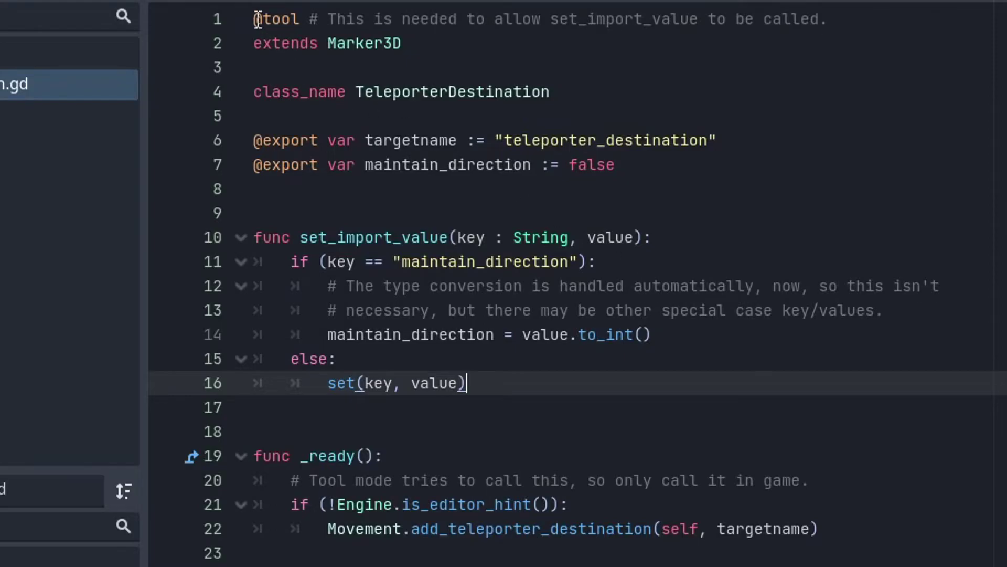
left_click_drag(257, 19, 301, 19)
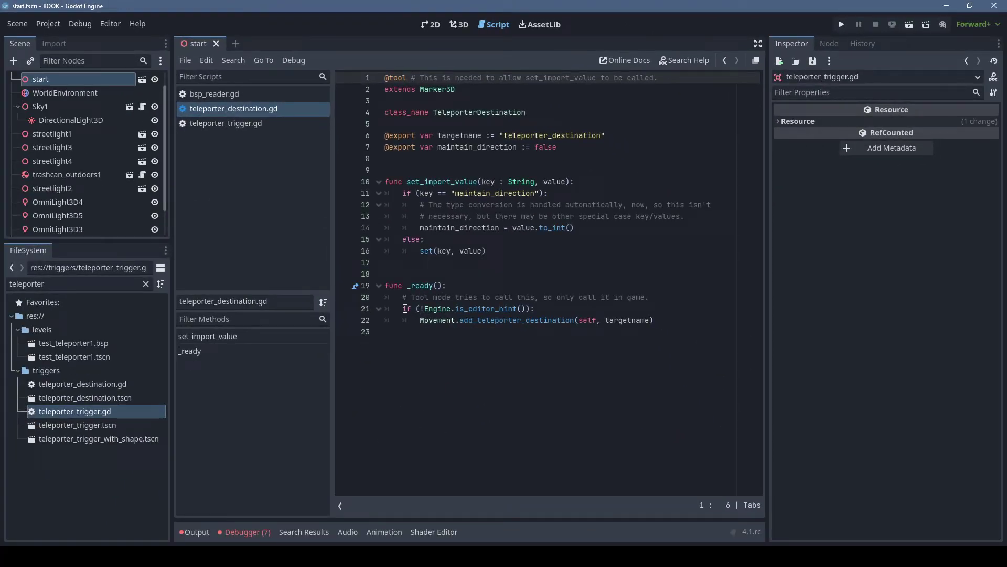
left_click_drag(402, 309, 534, 309)
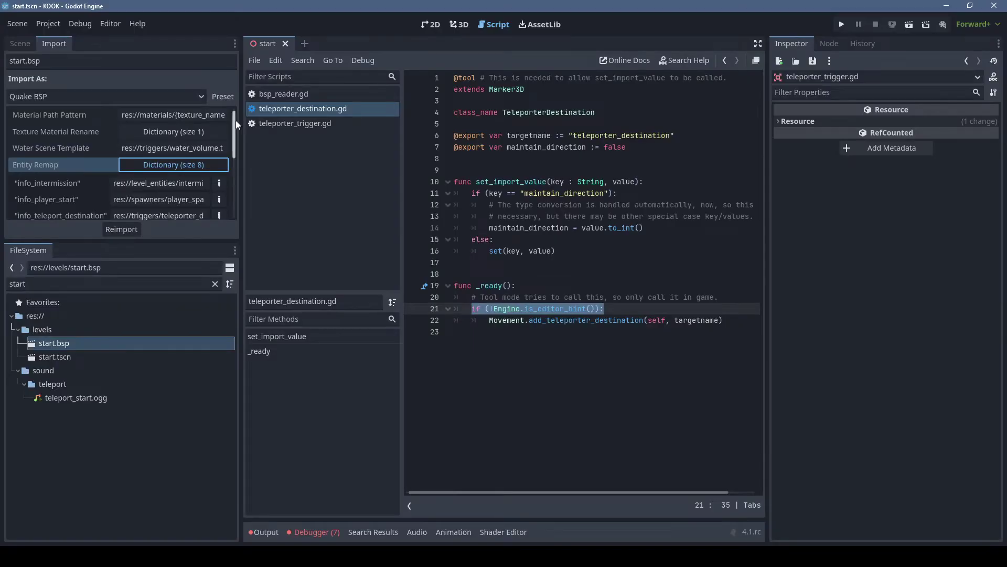
left_click_drag(236, 120, 236, 176)
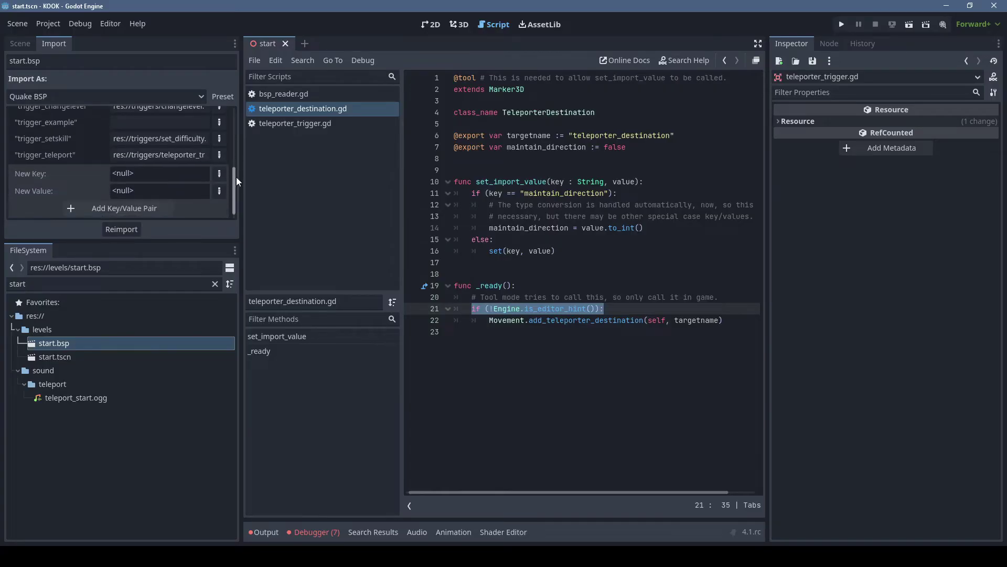
- Set the current import settings as the 'Quake BSP' default preset, then load it
left_click(222, 95)
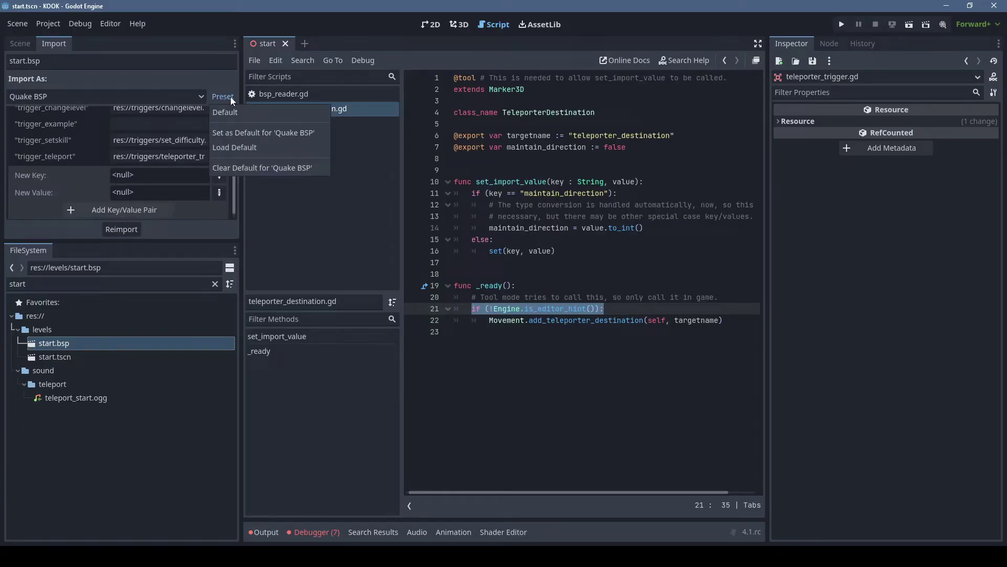
left_click(243, 133)
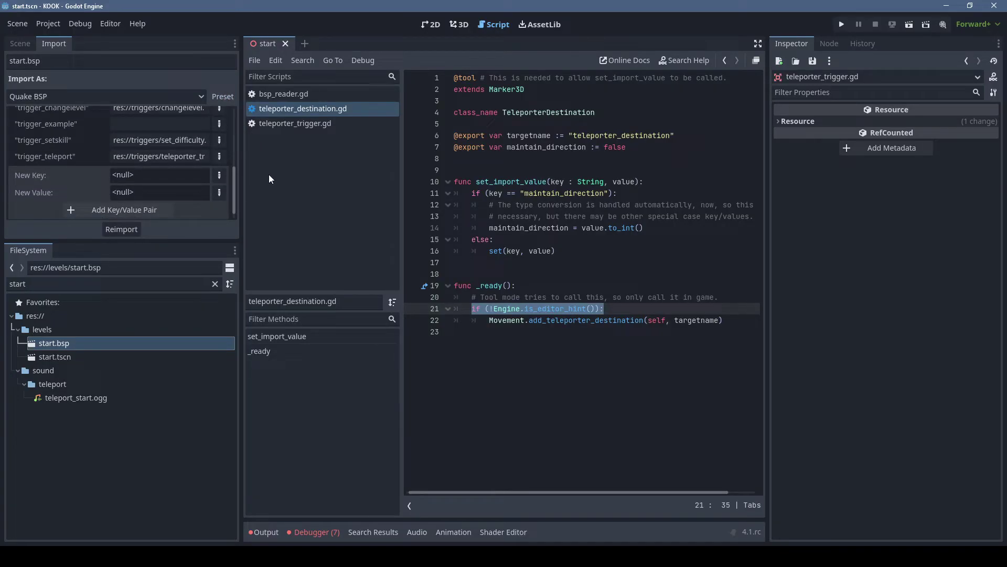
left_click(226, 96)
left_click(252, 155)
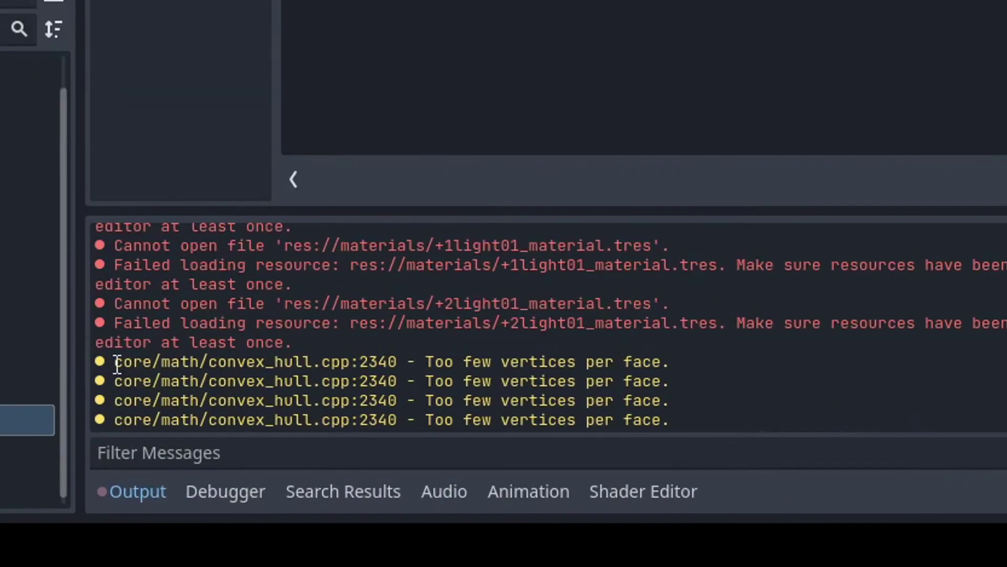
- Review the convex hull vertex warnings and check the installed engine version
left_click_drag(112, 361, 742, 415)
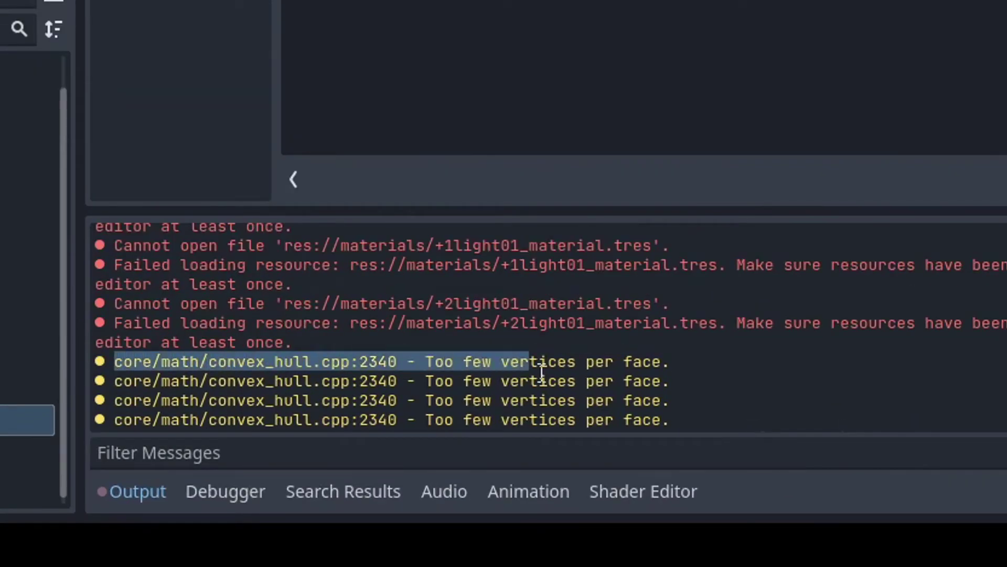
left_click(141, 23)
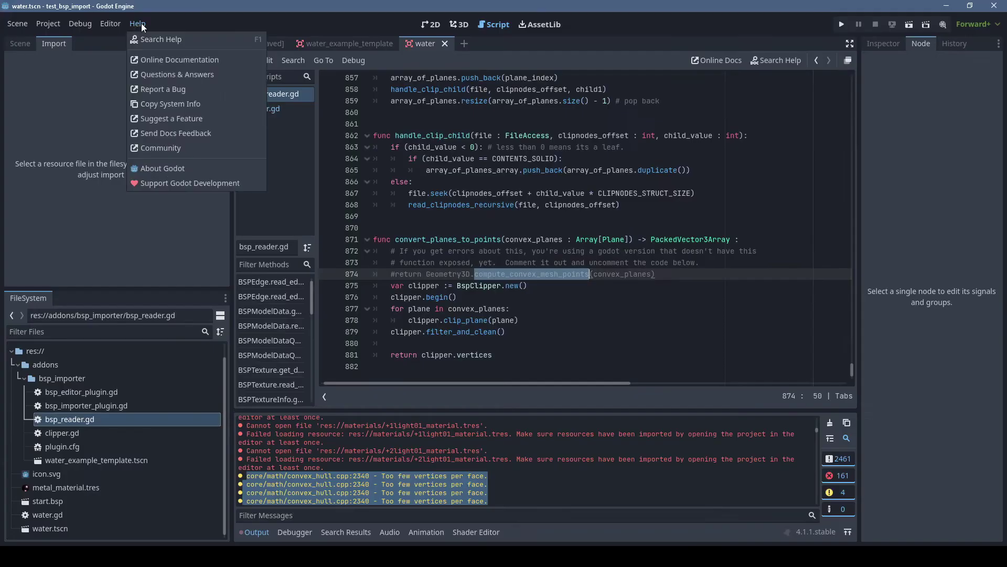
left_click(179, 168)
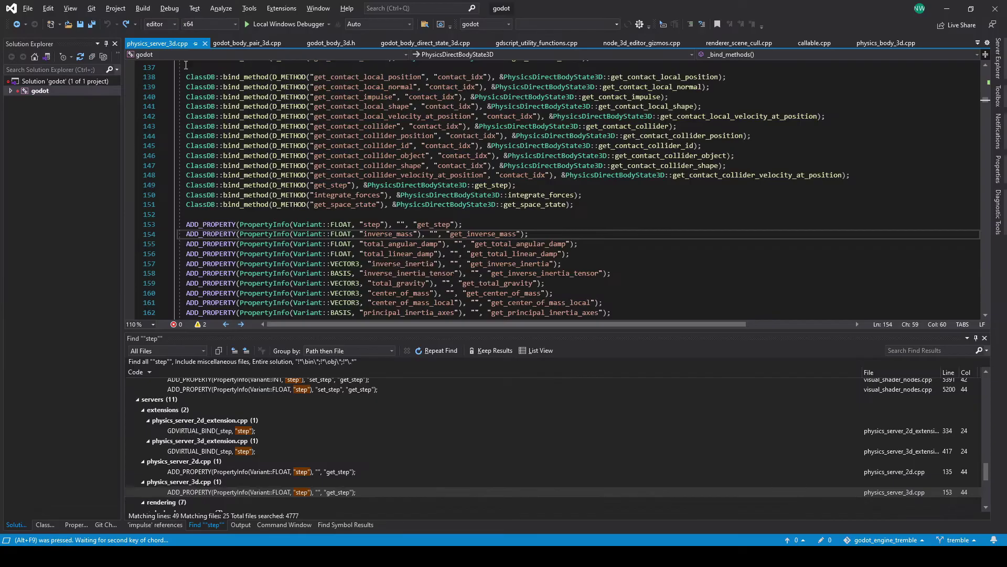
left_click(142, 8)
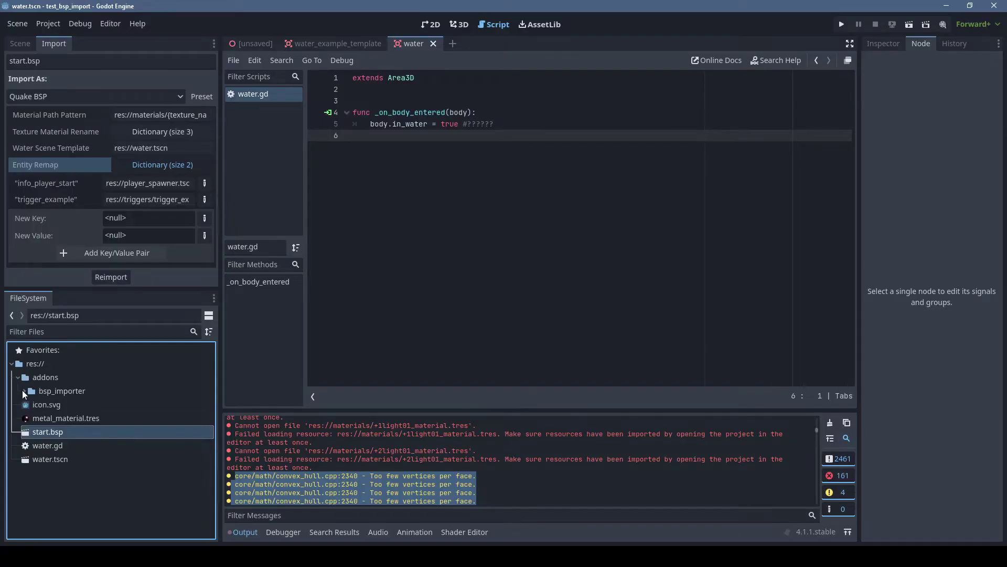
- In bsp_reader.gd, uncomment the line 874 Geometry3D return and comment out lines 875–881
double_click(69, 419)
left_click_drag(852, 102, 858, 386)
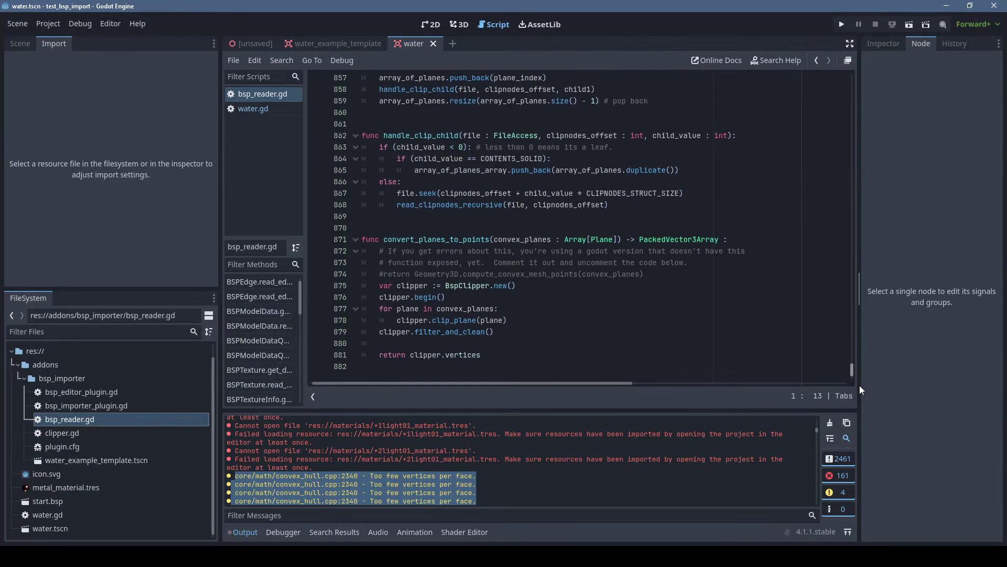
left_click(379, 274)
key("ctrl+k")
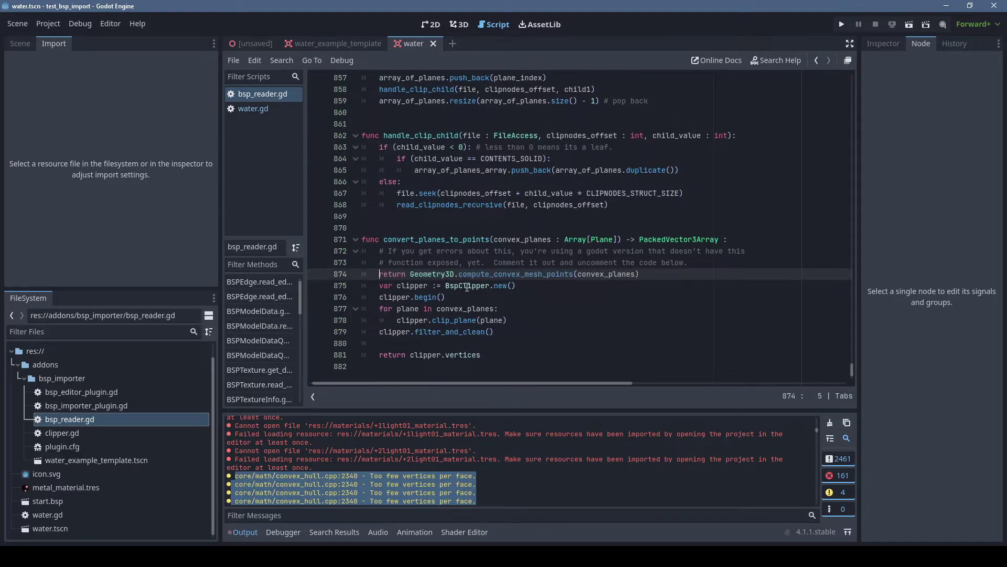
left_click_drag(362, 285, 362, 297)
key("shift+Down")
key("shift+Down")
key("shift+Down")
key("ctrl+k")
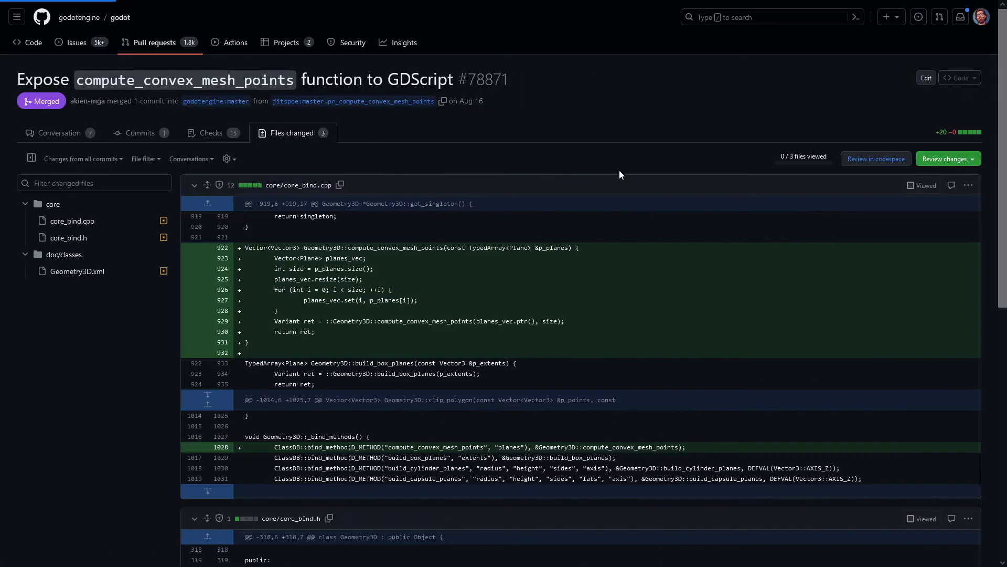
scroll(975, 205, "down", 2)
scroll(975, 205, "down", 2)
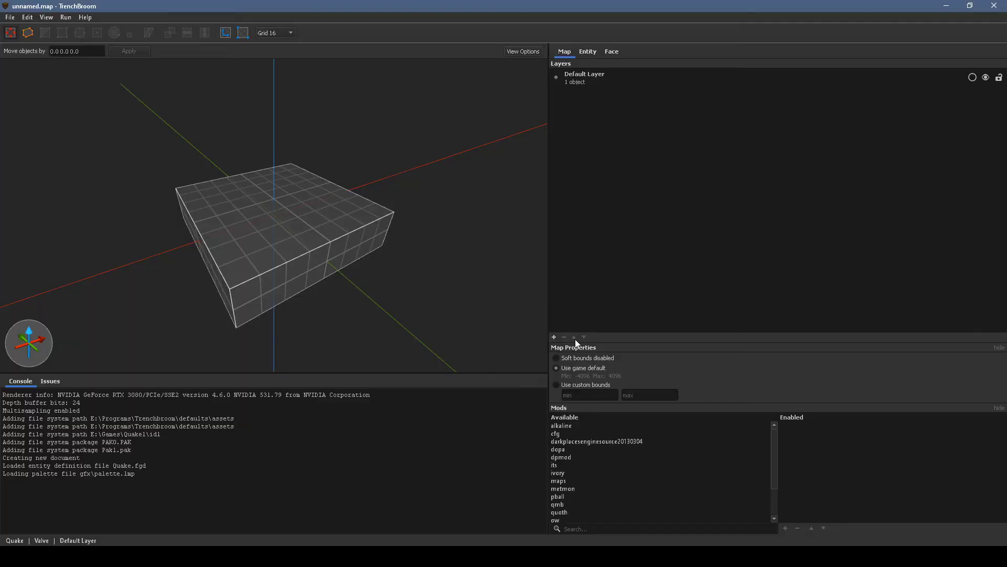
- Add QUAKE101.WAD as an absolute-path texture collection and apply city2_8 to the brush
left_click(556, 529)
double_click(134, 97)
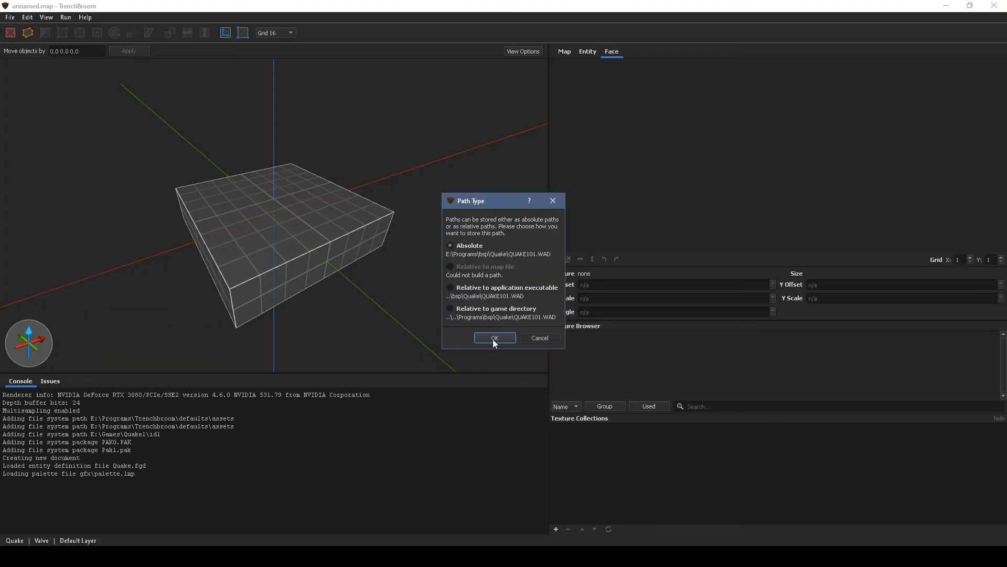
left_click(494, 340)
left_click(346, 250)
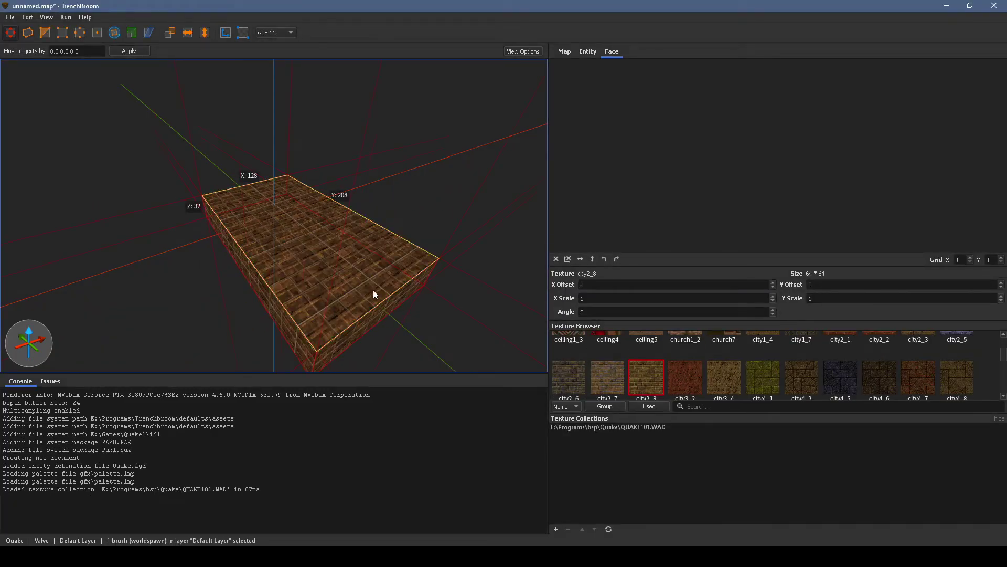